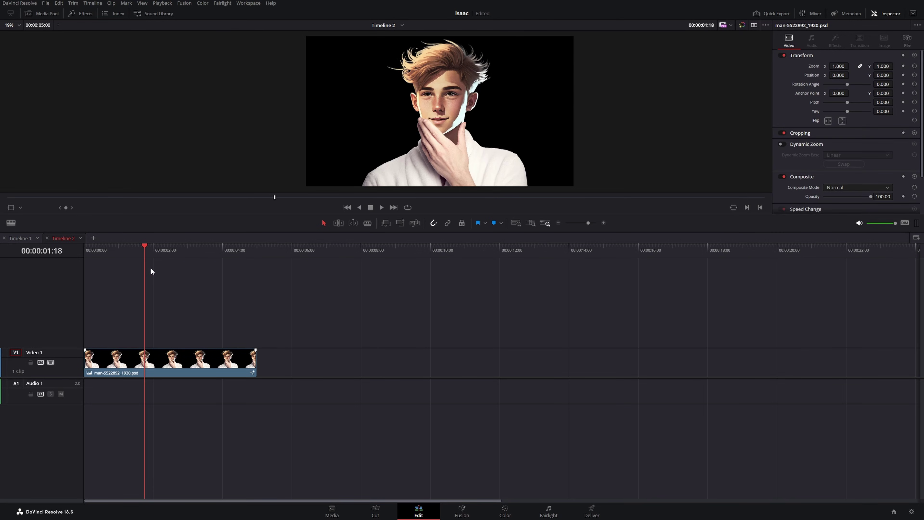
On the Fusion page, insert a Camera Shake node between MediaIn1 and MediaOut1.
left_click(464, 514)
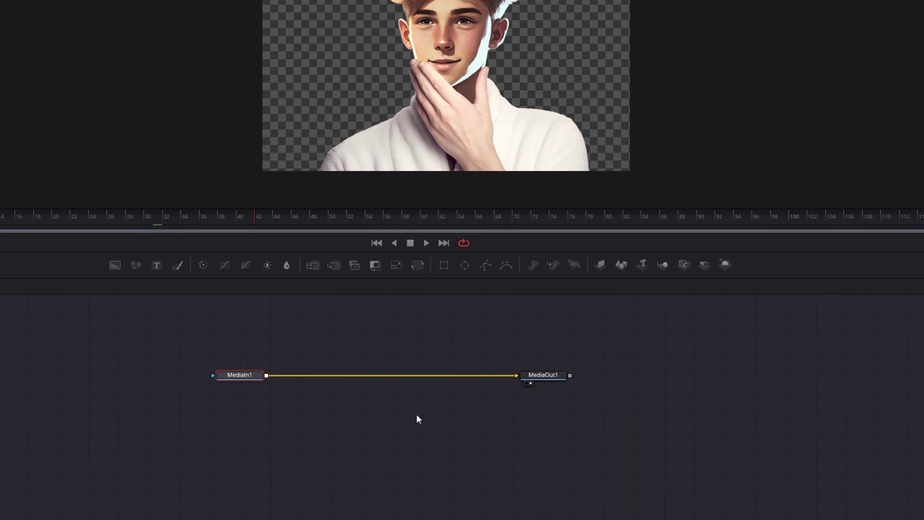
key("shift+space")
type("fusion")
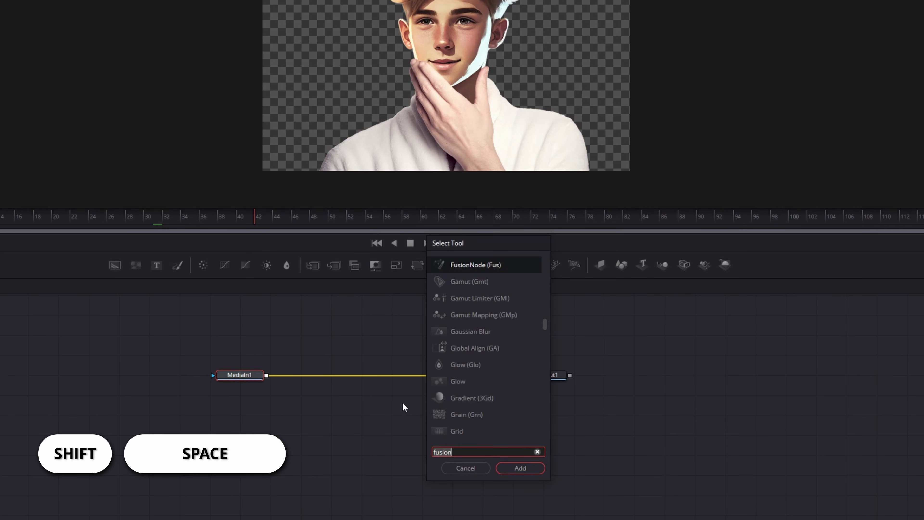
key("BackSpace")
key("BackSpace")
key("BackSpace")
key("BackSpace")
key("BackSpace")
key("BackSpace")
type("Camera Shake")
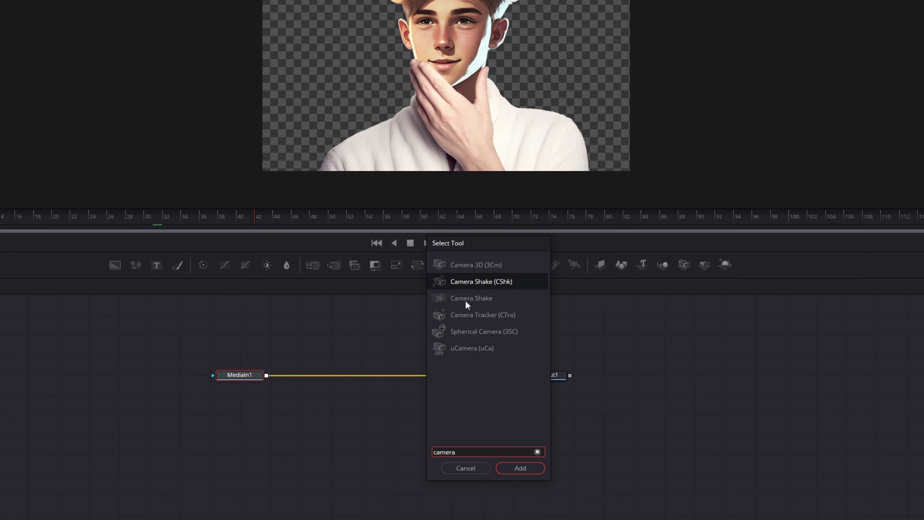
left_click(519, 468)
left_click_drag(315, 439, 339, 376)
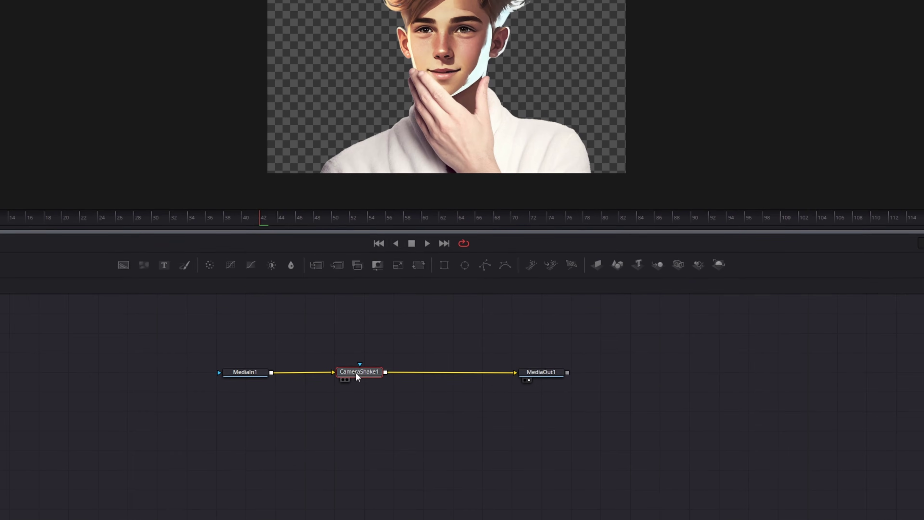
Create a macro from CameraShake1 named FloatingShake and bring up its save options.
right_click(353, 375)
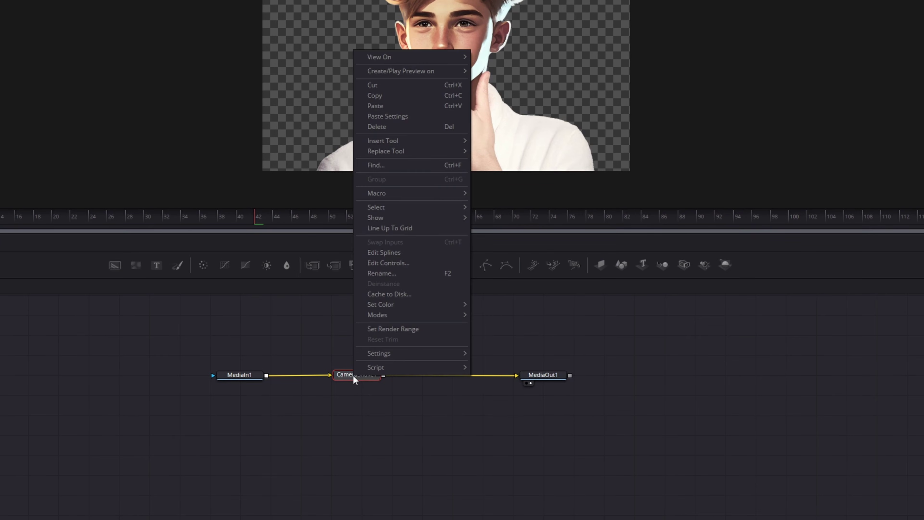
mouse_move(427, 194)
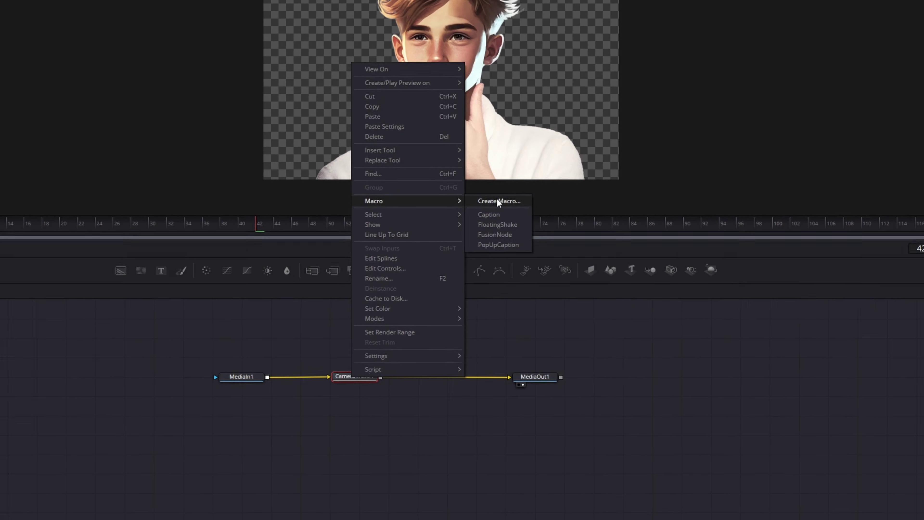
left_click(499, 201)
type("FloatingShake")
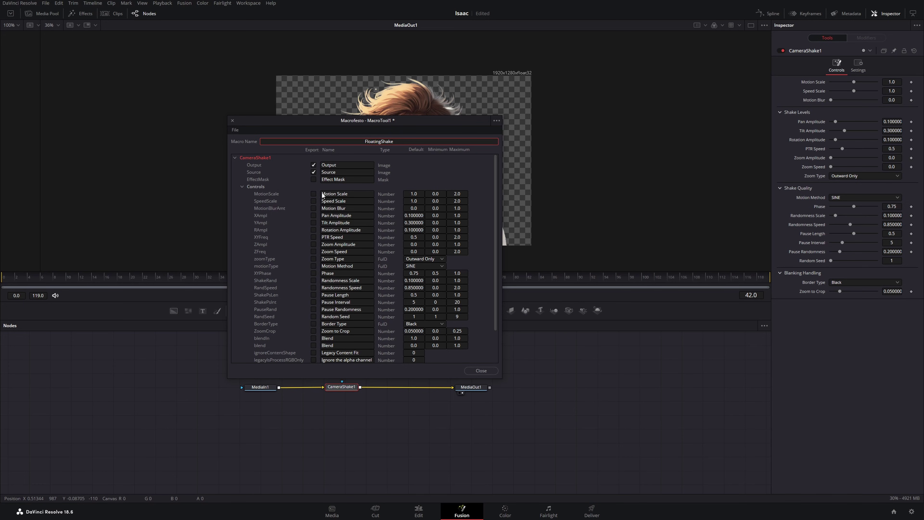
key("Return")
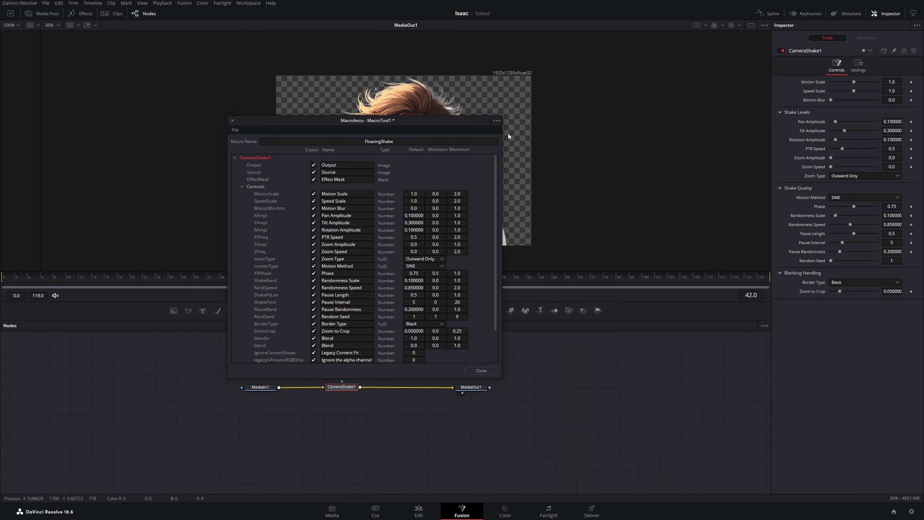
left_click(497, 121)
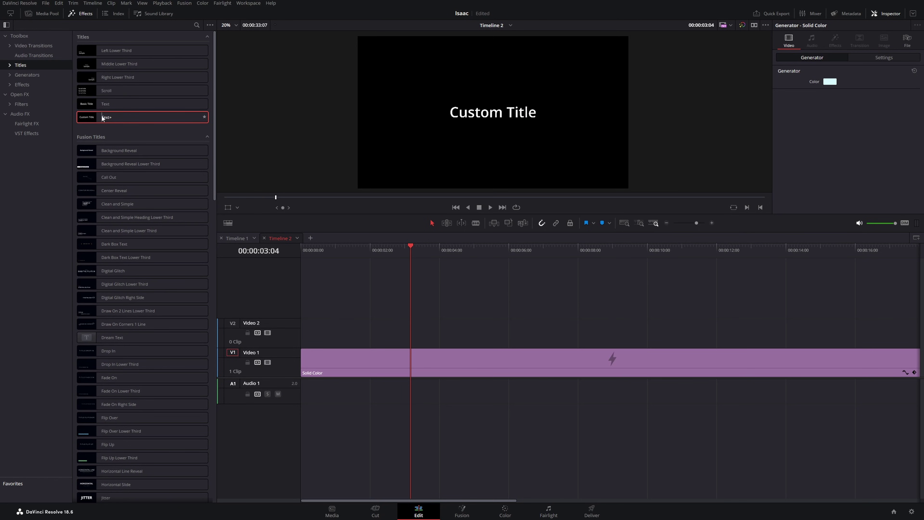
Place a Text+ title on Video 2 and set its font to Montserrat ExtraBold.
left_click_drag(100, 116, 383, 333)
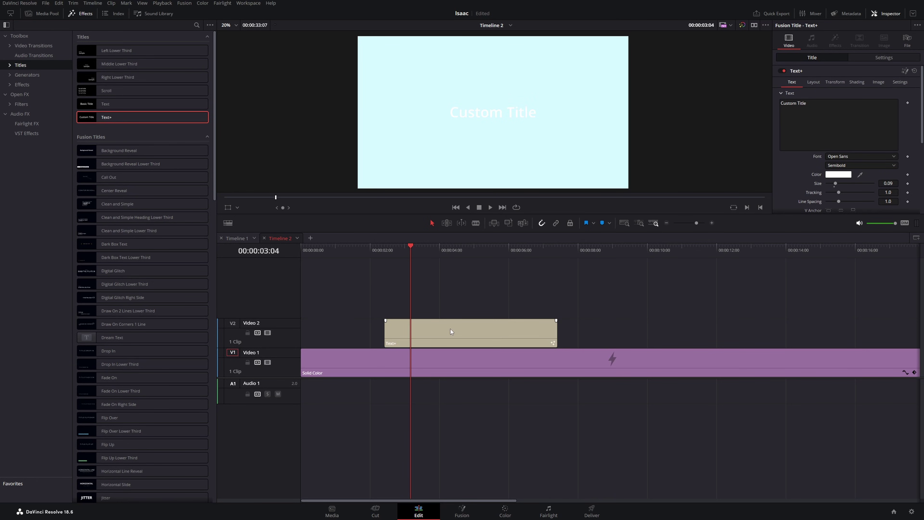
left_click(455, 336)
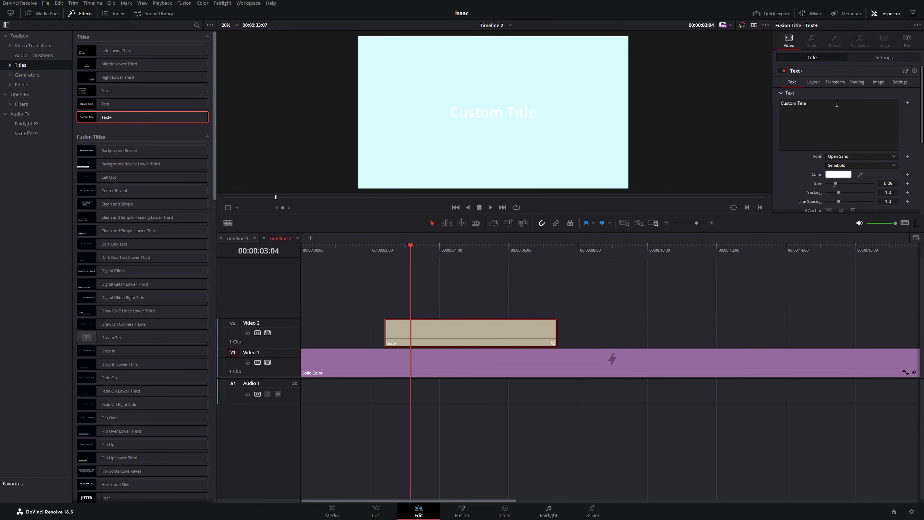
left_click(859, 157)
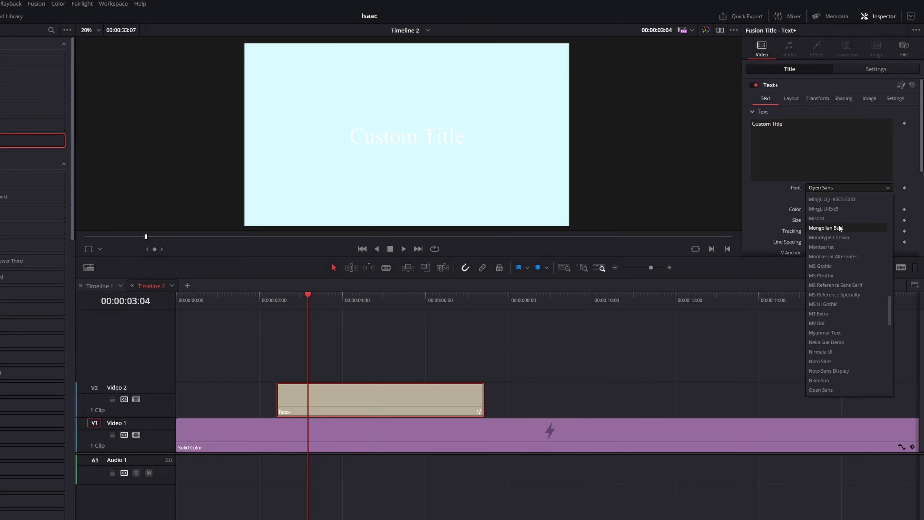
left_click(840, 247)
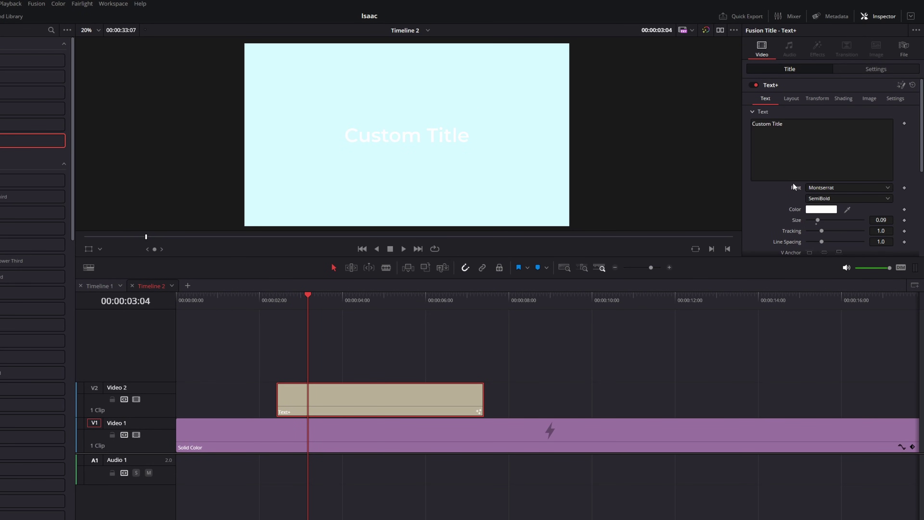
left_click(821, 199)
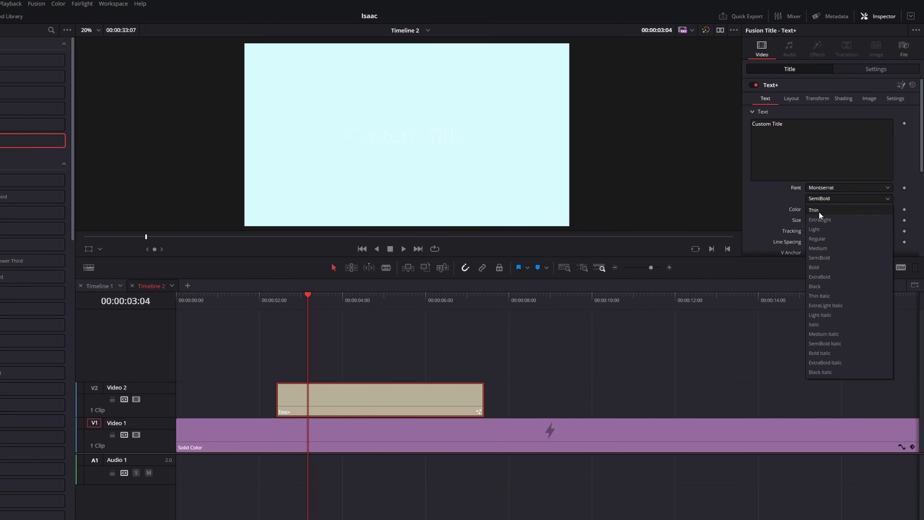
left_click(825, 279)
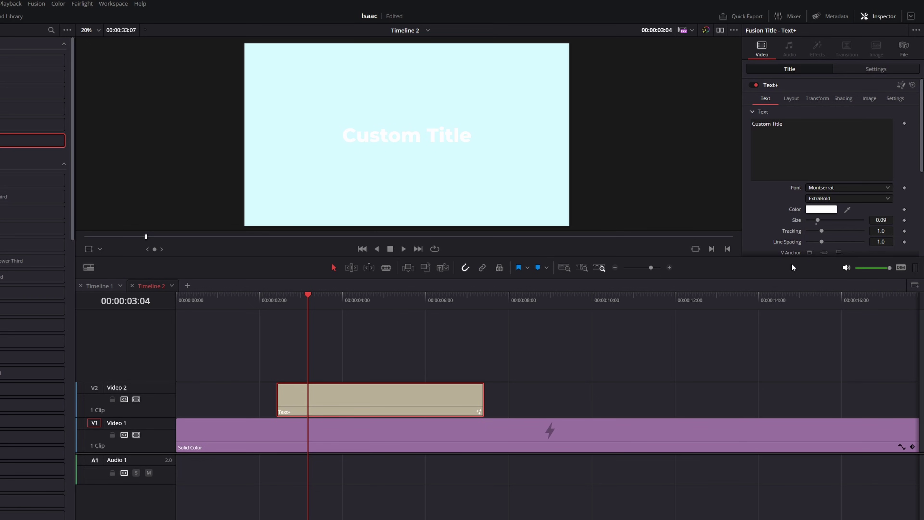
Enable the second shading element as an outline on the title text.
left_click(844, 101)
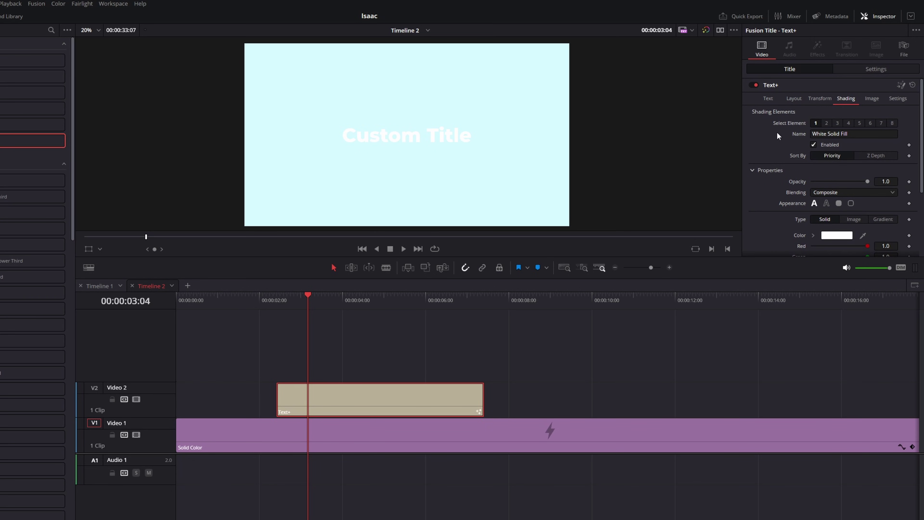
left_click(826, 124)
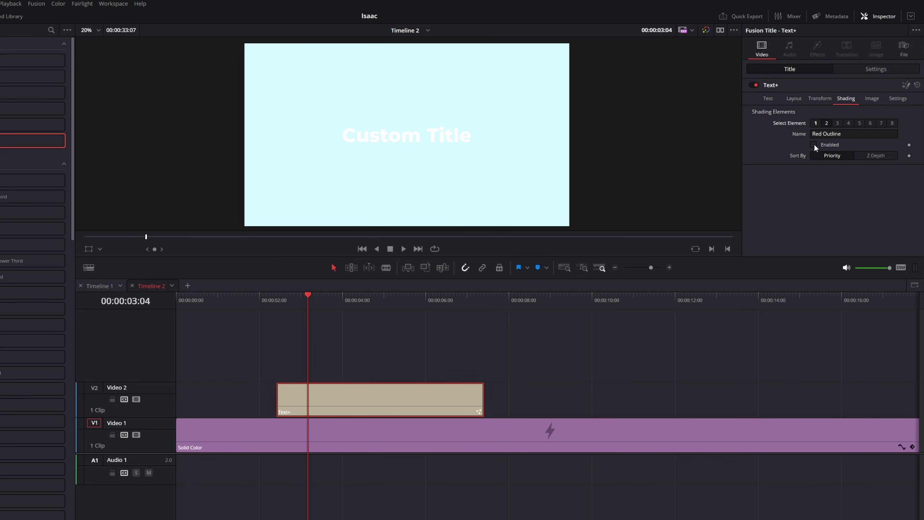
left_click(814, 144)
left_click_drag(731, 257, 731, 336)
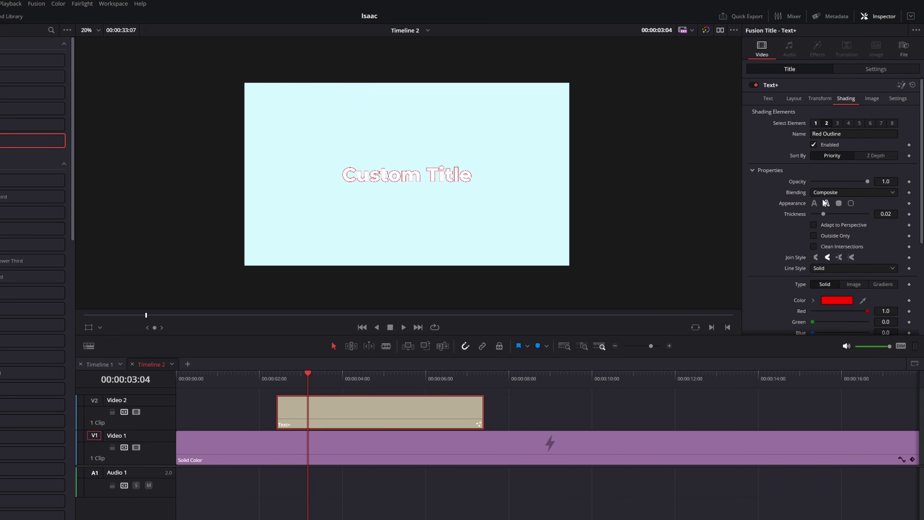
scroll(840, 263, "down", 2)
Make the outline black with a thickness of 0.15.
left_click(834, 268)
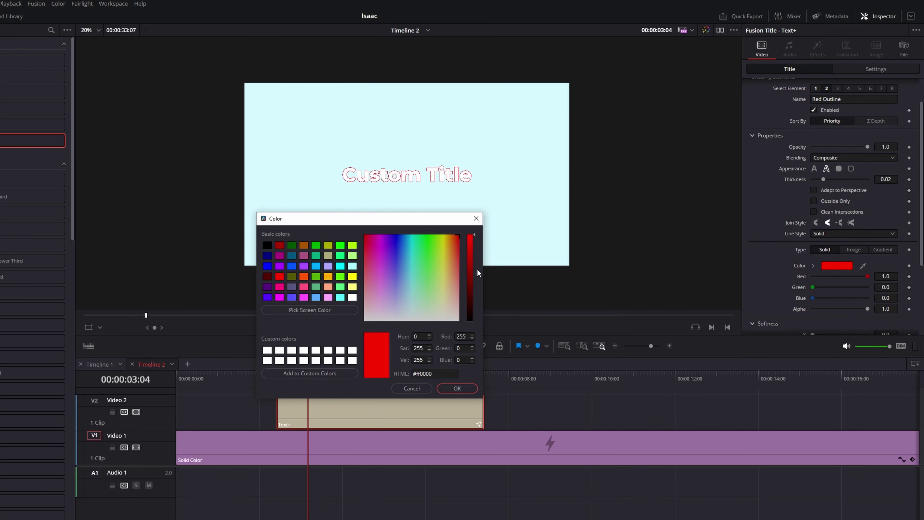
left_click_drag(474, 279, 475, 374)
left_click(457, 388)
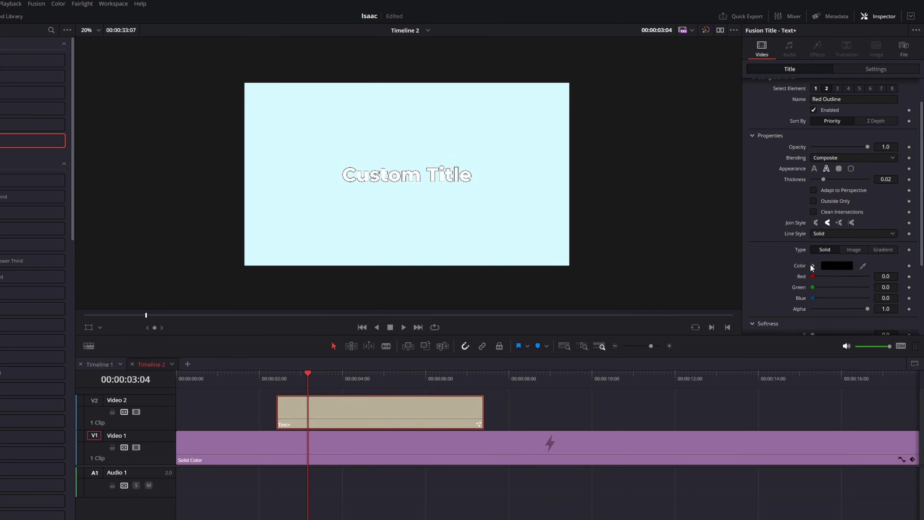
left_click(889, 180)
type("0")
key("Tab")
scroll(816, 130, "up", 2)
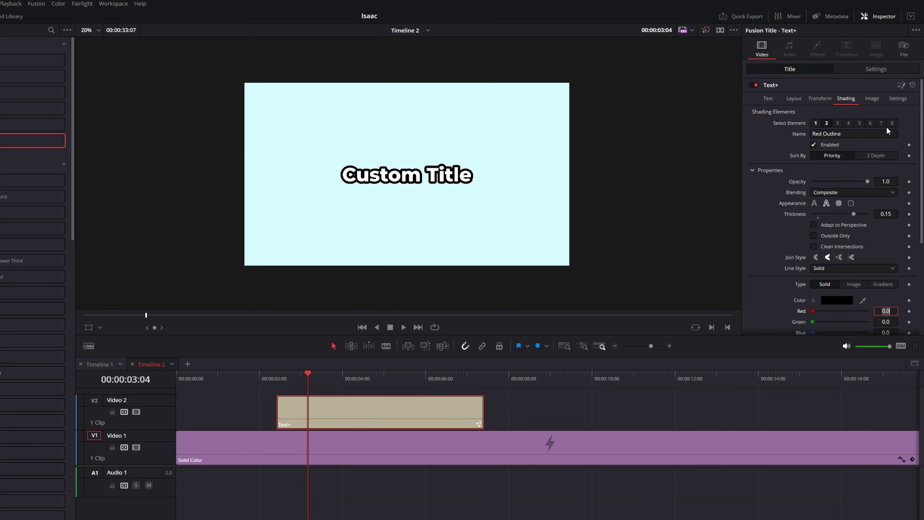
In the title's Fusion graph, insert a DropShadow node between Template and MediaOut1.
left_click(902, 86)
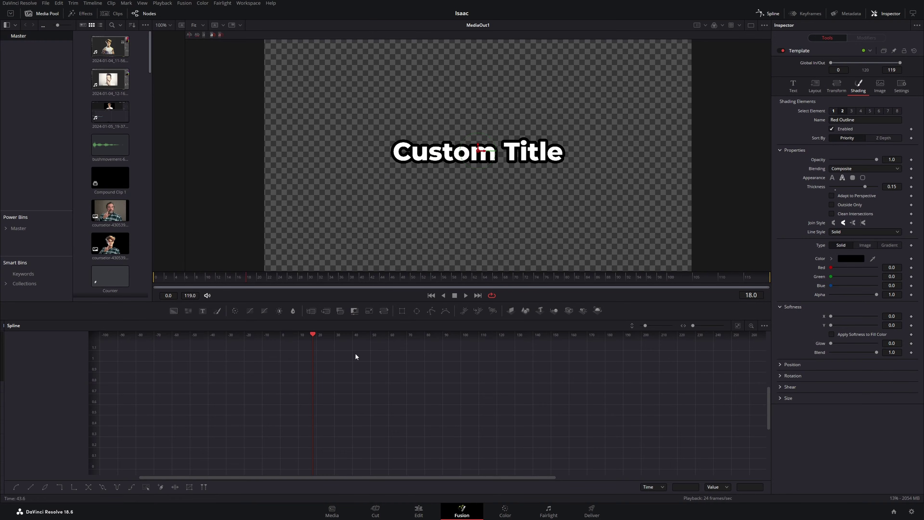
left_click(764, 13)
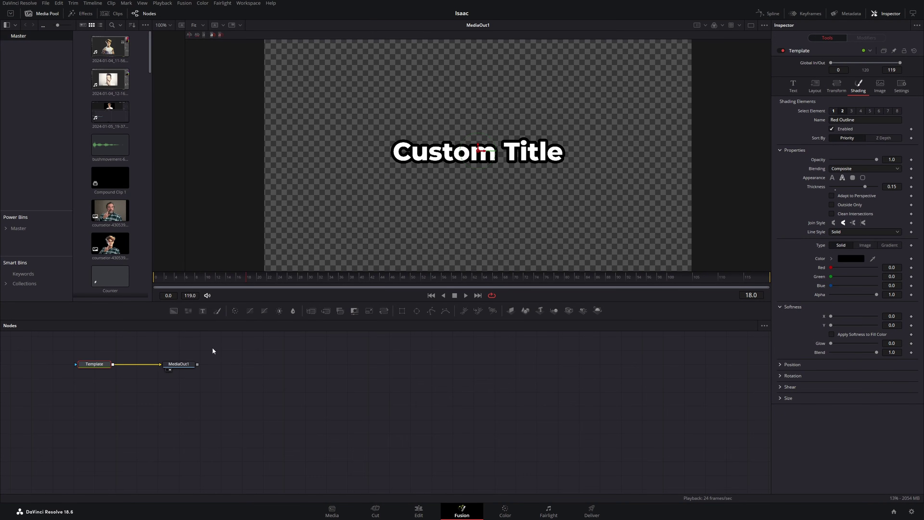
left_click_drag(431, 415, 592, 420)
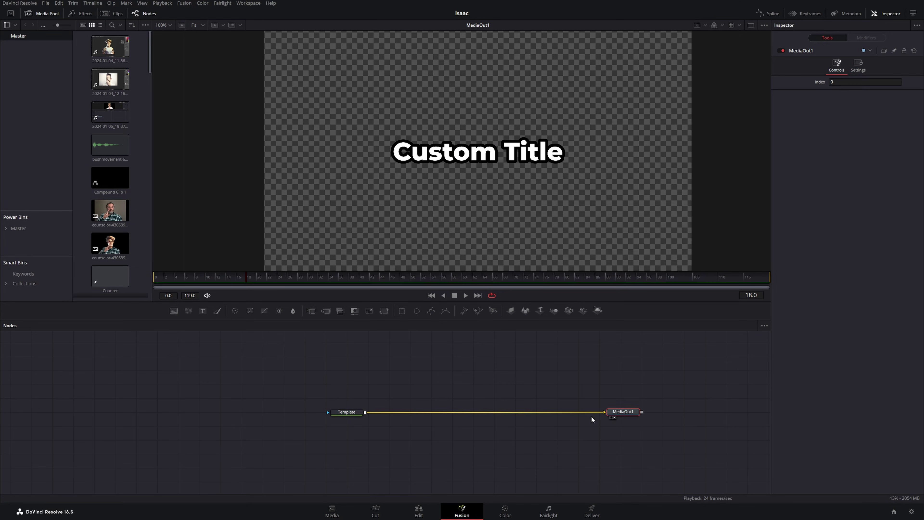
left_click(429, 409)
key("shift+space")
type("drop")
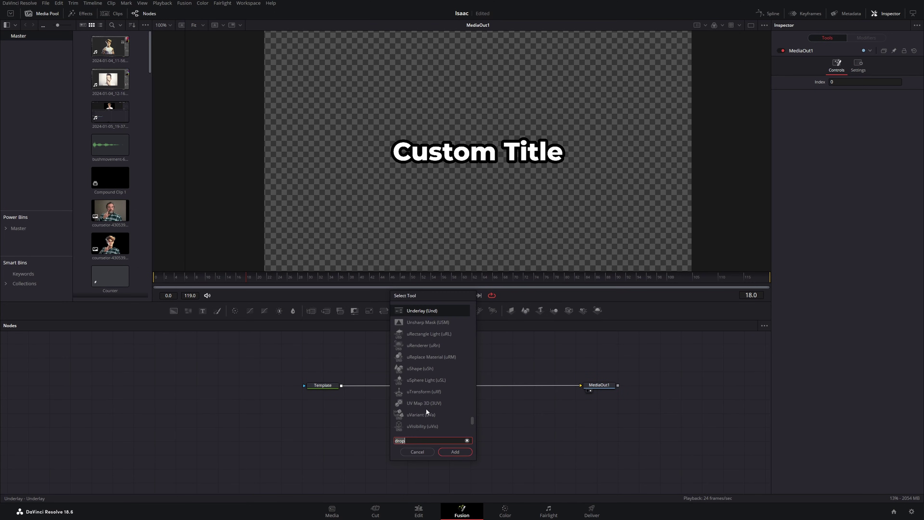
type(" shad")
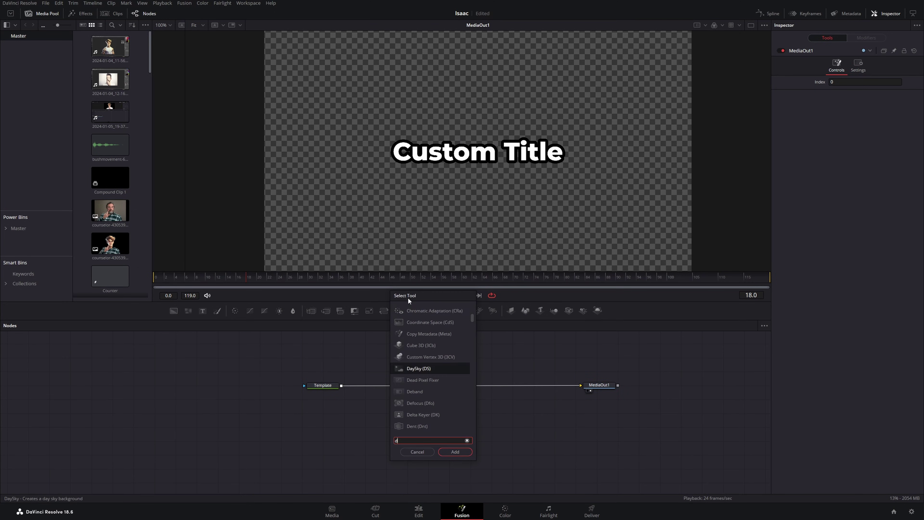
left_click(455, 451)
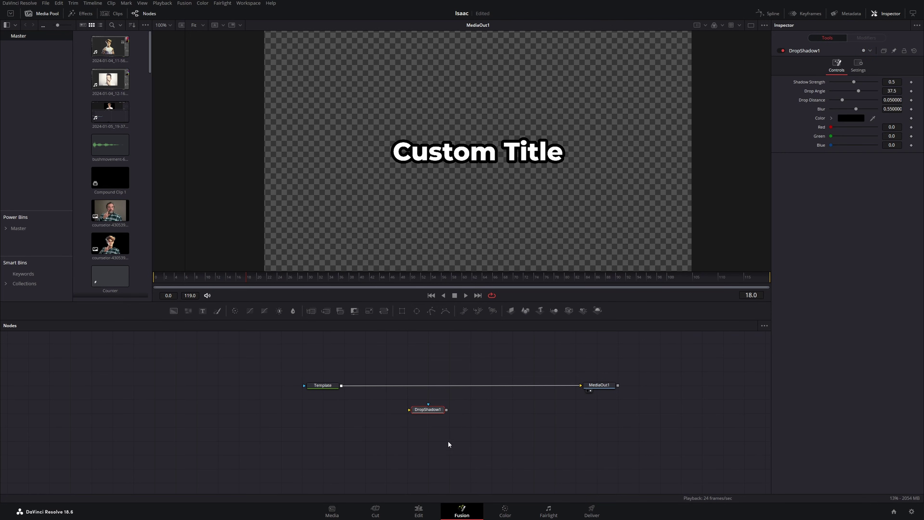
left_click_drag(429, 411, 415, 389)
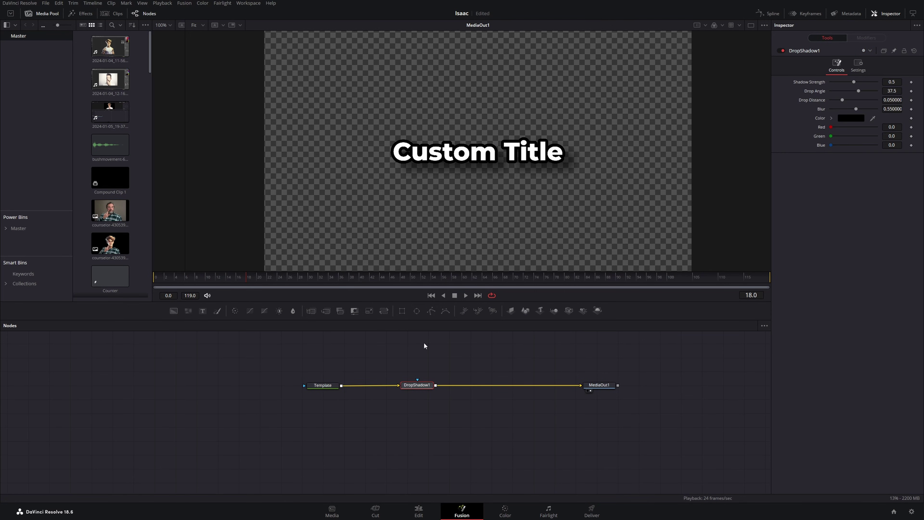
Tighten the shadow: blur 0.425 and strength 0.795, then tidy the node layout.
scroll(524, 160, "up", 3)
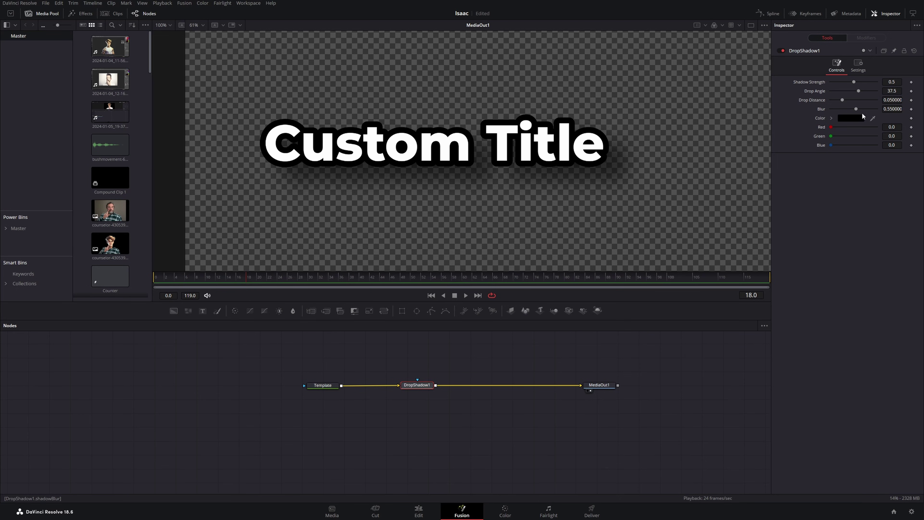
left_click_drag(855, 109, 868, 82)
left_click_drag(549, 428, 433, 407)
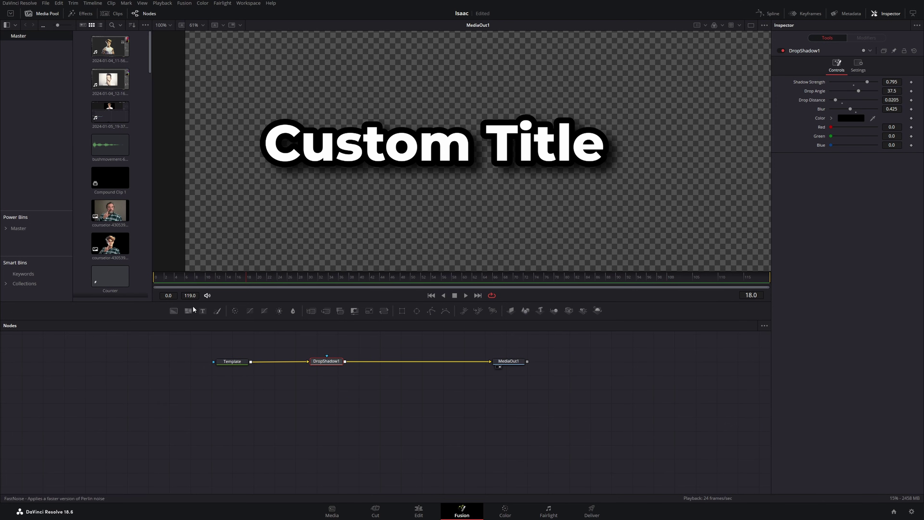
left_click_drag(340, 423, 421, 425)
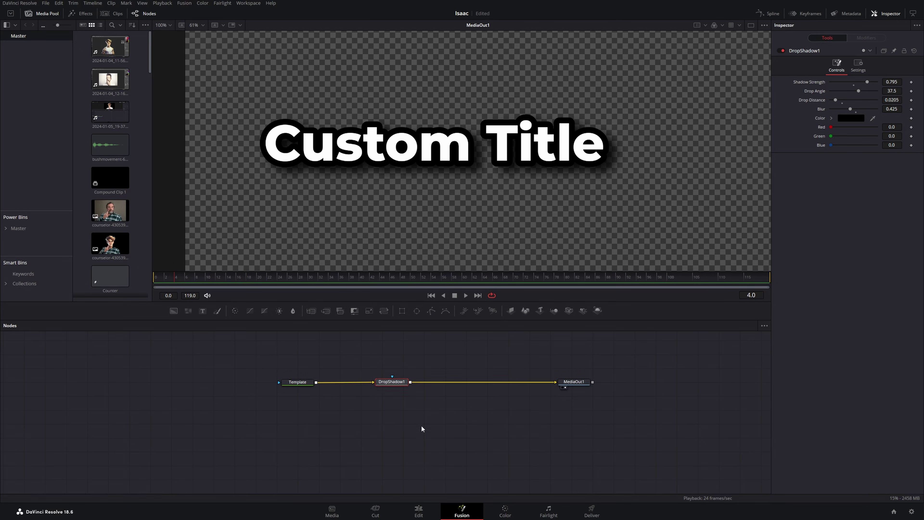
left_click_drag(393, 383, 366, 386)
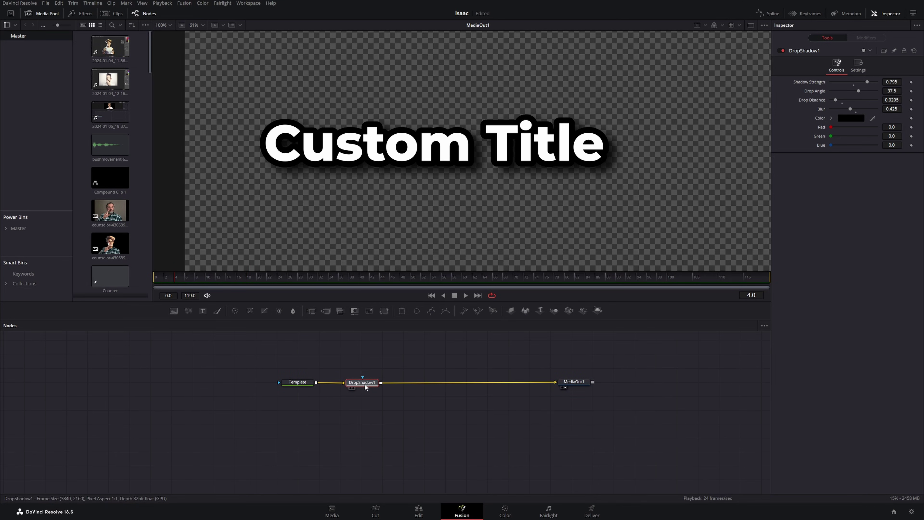
Add Transform1 after DropShadow1 and keyframe Size at 1.13, then 1.0 at frame 10.
left_click_drag(384, 311, 451, 384)
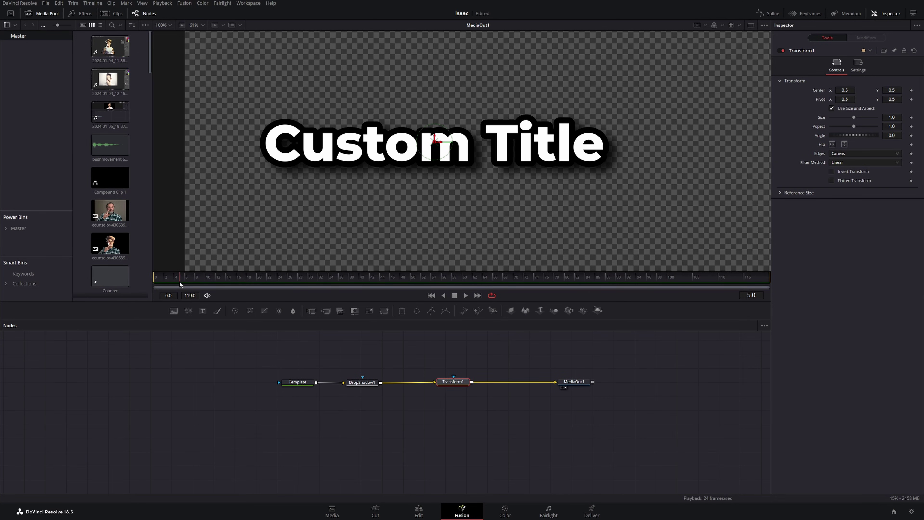
left_click(892, 116)
left_click(912, 118)
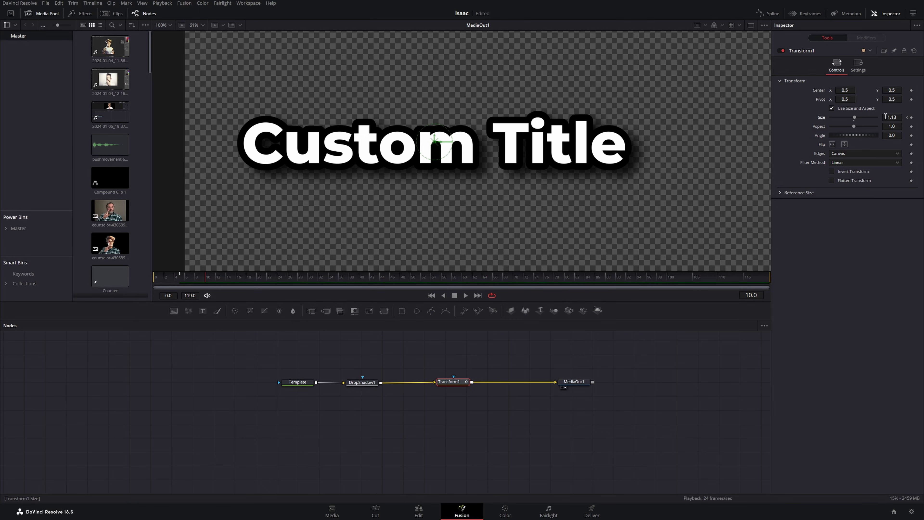
left_click(897, 115)
type("1")
key("Tab")
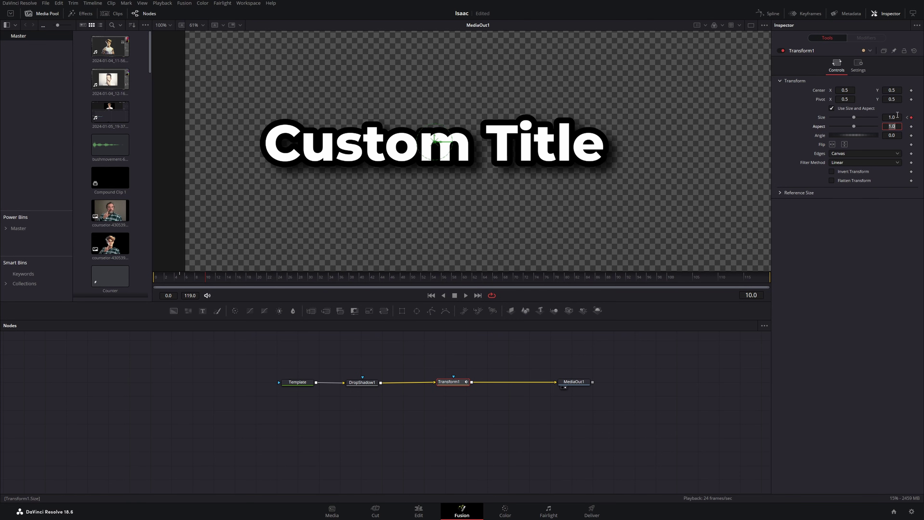
left_click_drag(170, 279, 147, 280)
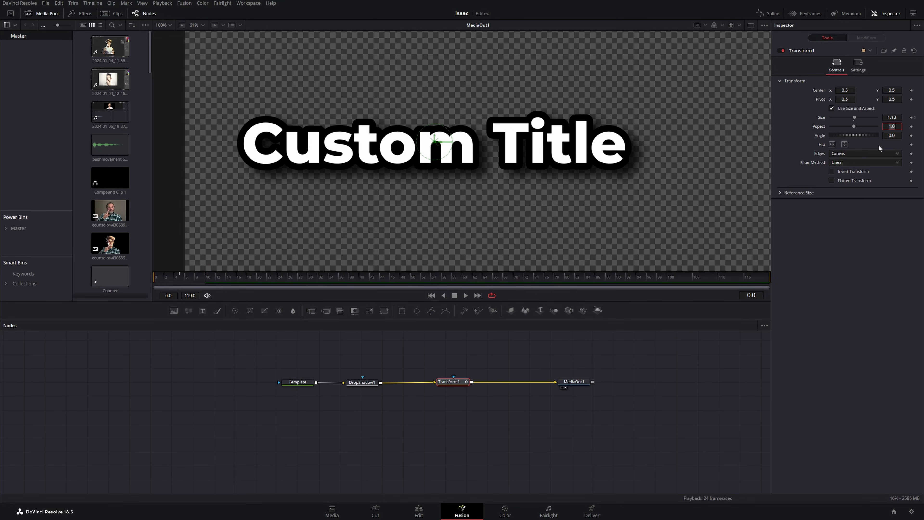
Keyframe Size 0 at frame 0 and smooth all three Size keyframes in the Spline editor.
left_click_drag(855, 116, 830, 117)
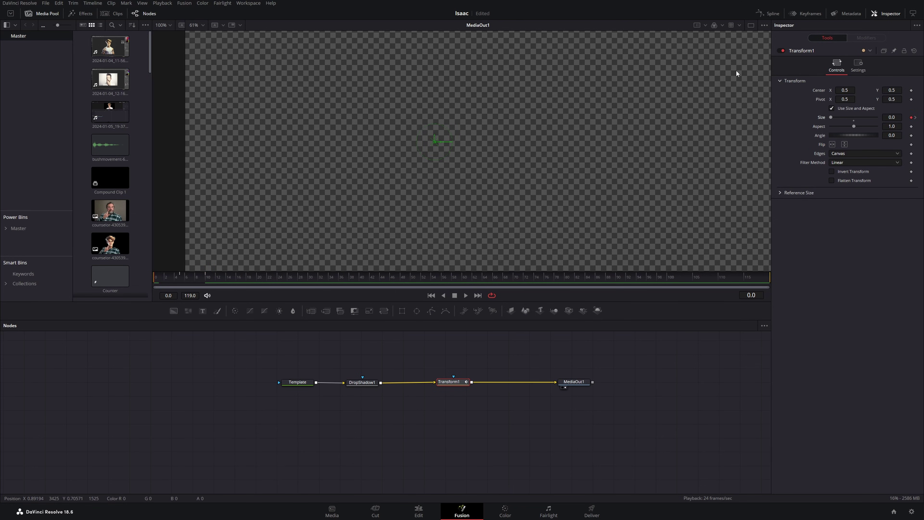
left_click(769, 14)
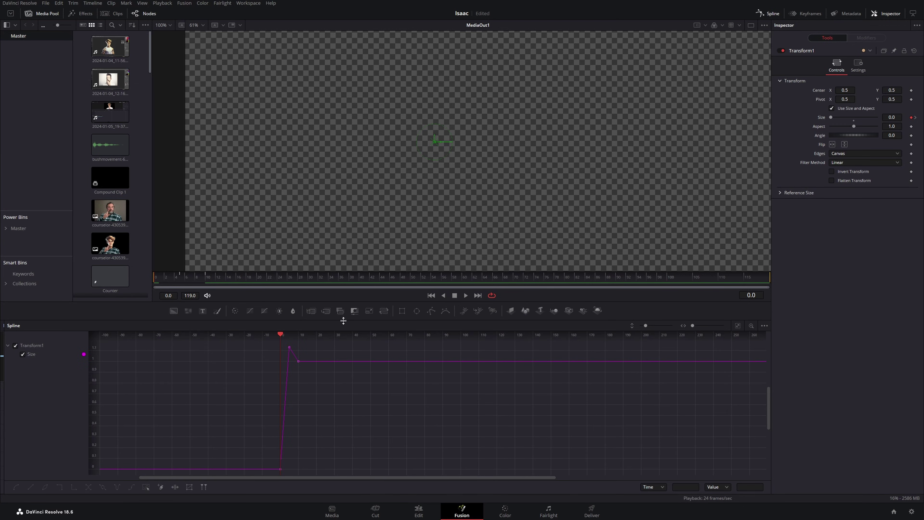
left_click_drag(343, 320, 455, 162)
scroll(388, 310, "left", 5)
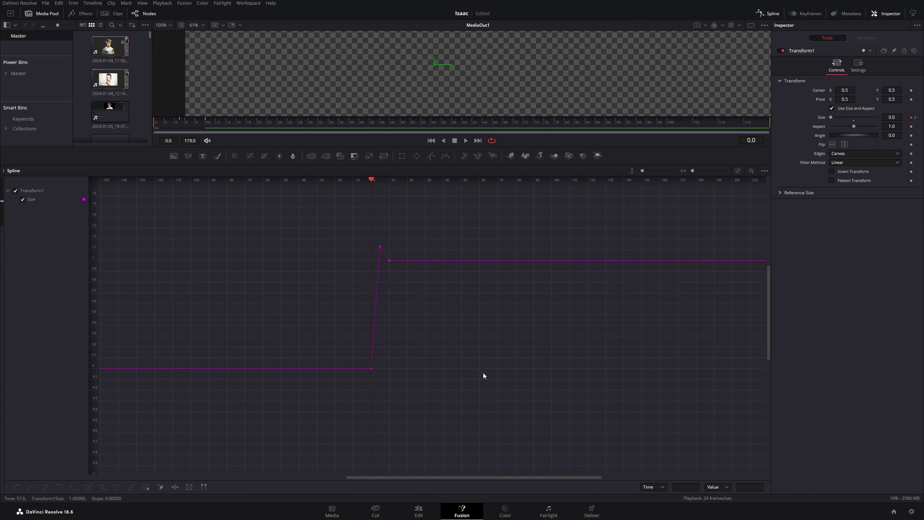
left_click_drag(497, 388, 291, 226)
key("s")
Enable Motion Blur in Transform1's settings.
left_click(857, 67)
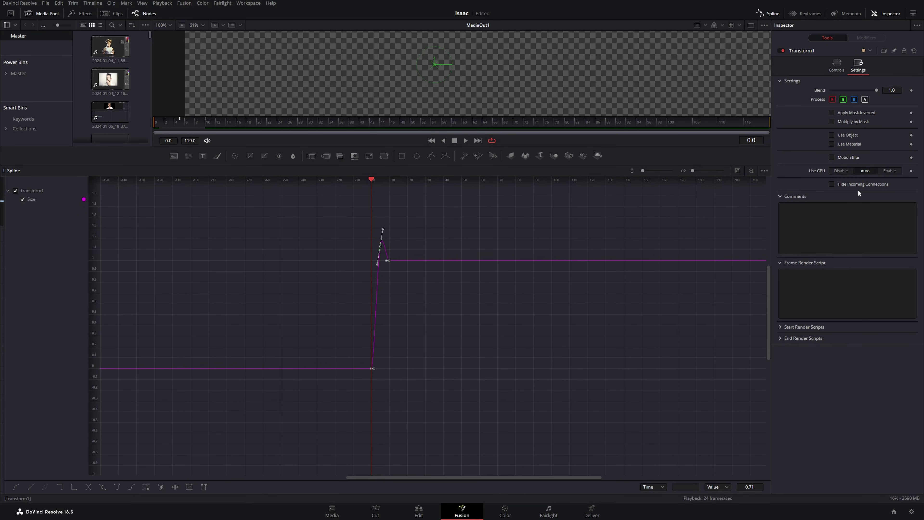
left_click(833, 157)
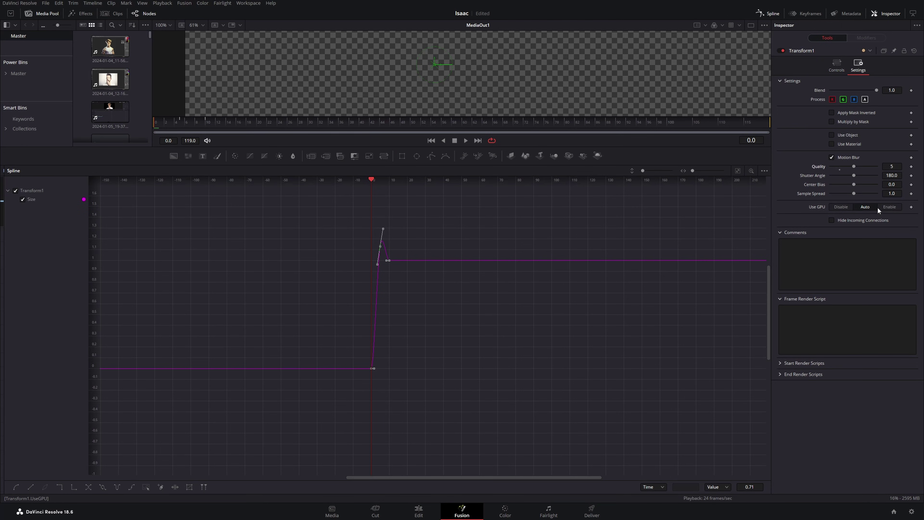
left_click(766, 16)
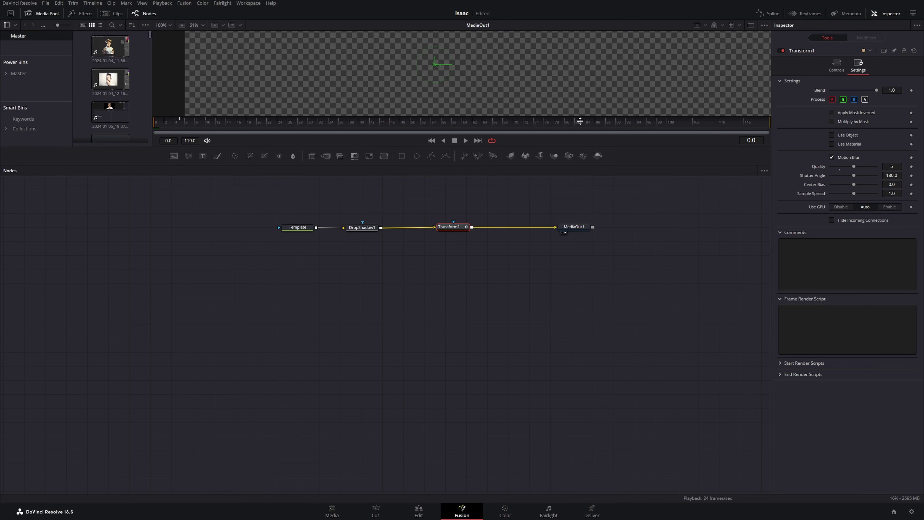
Play back the pop-up title animation on the Edit page.
left_click(419, 510)
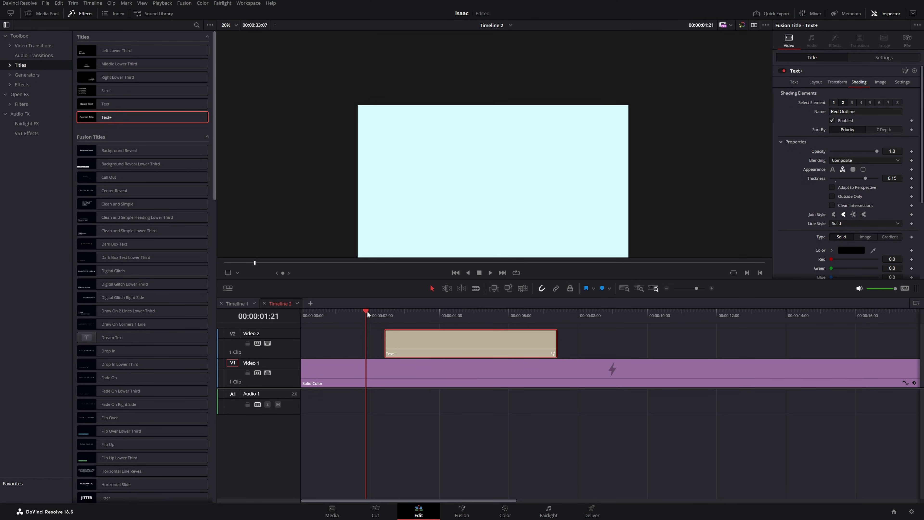
key("space")
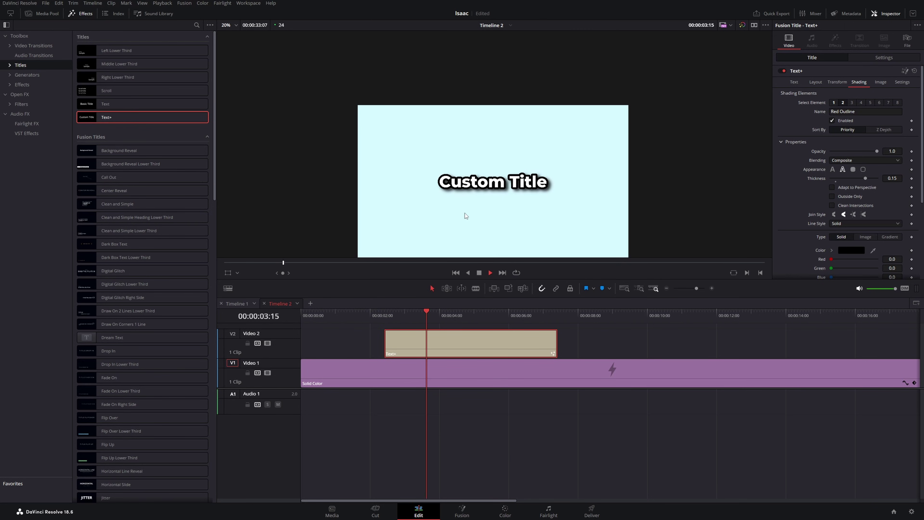
key("space")
scroll(465, 213, "up", 5)
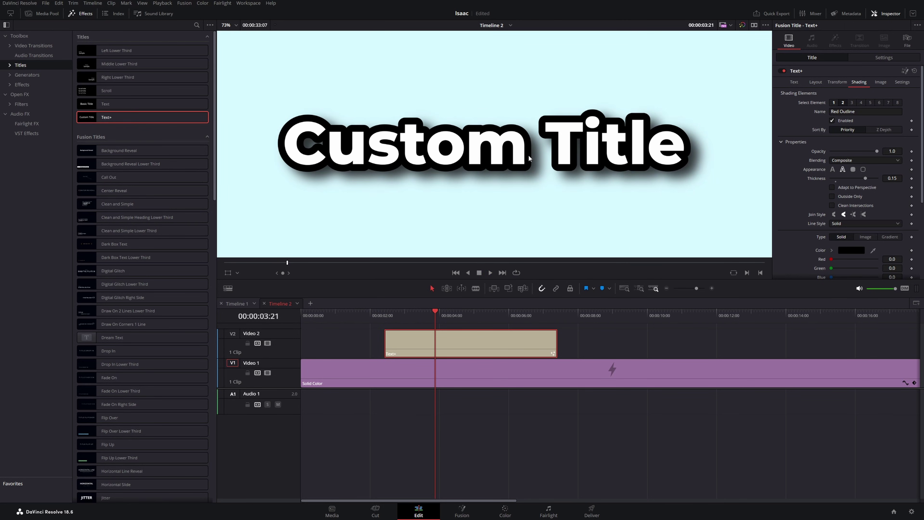
left_click_drag(529, 158, 525, 169)
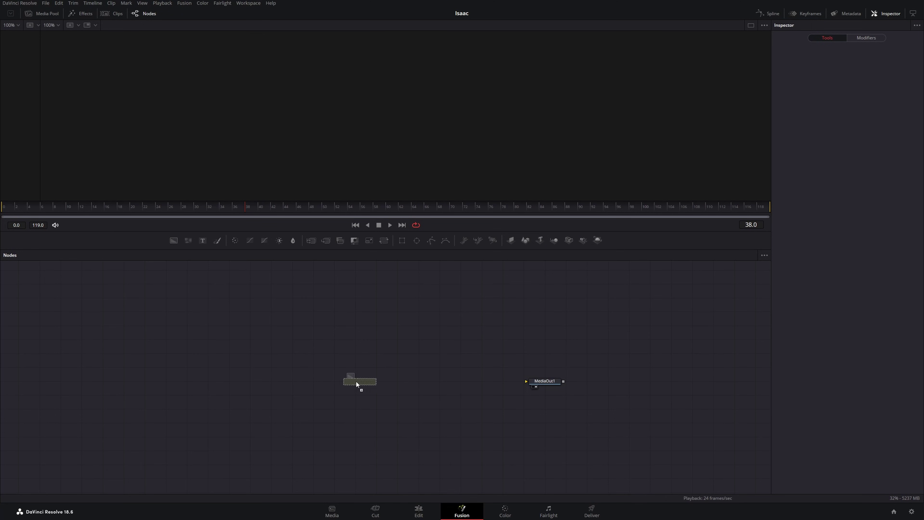
Add a Background node into MediaOut1 as a radial gradient centred in the frame.
left_click_drag(356, 381, 371, 382)
left_click_drag(518, 379, 526, 381)
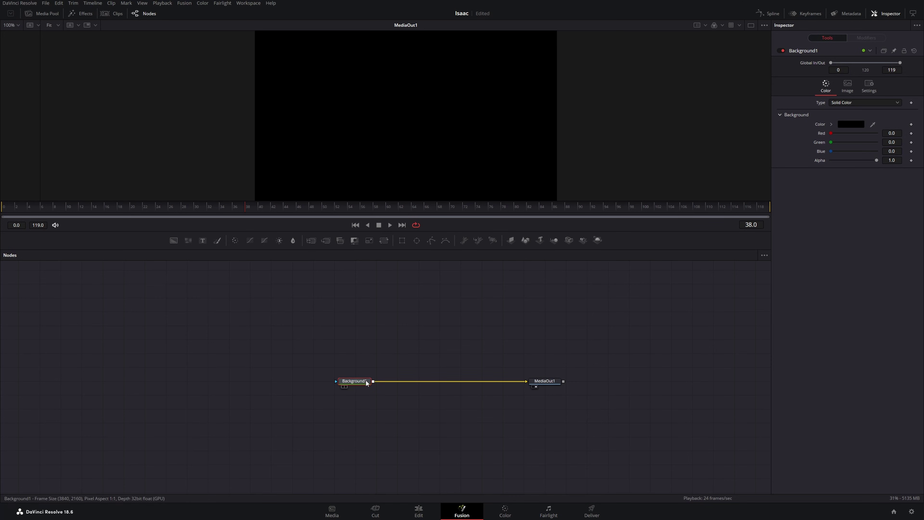
left_click(894, 102)
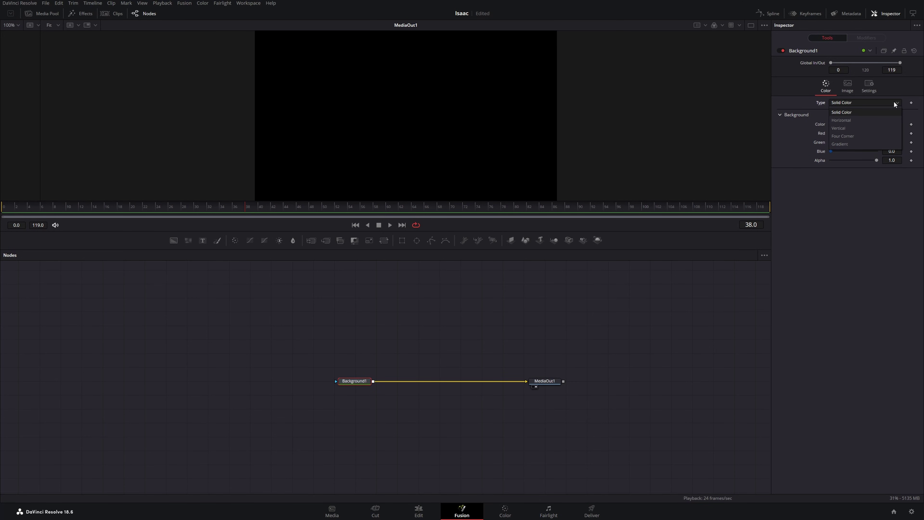
left_click(860, 144)
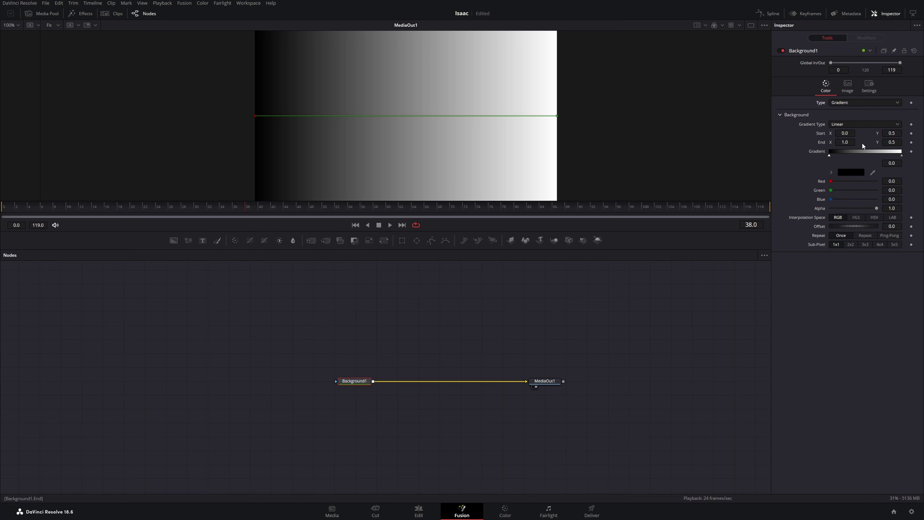
left_click(854, 126)
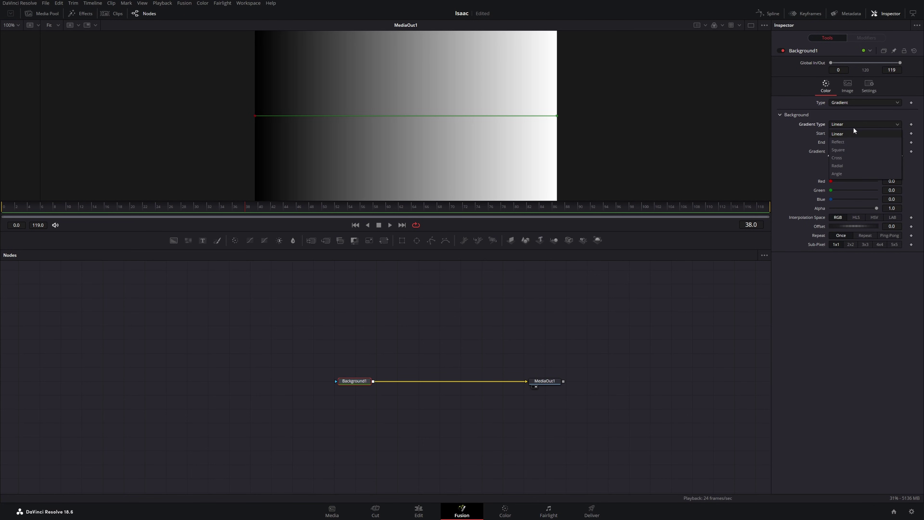
left_click(845, 166)
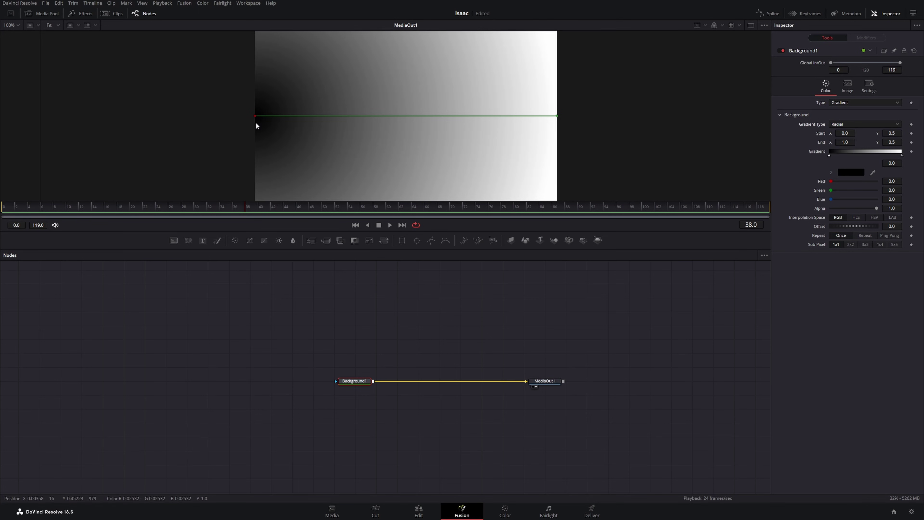
left_click_drag(261, 117, 407, 118)
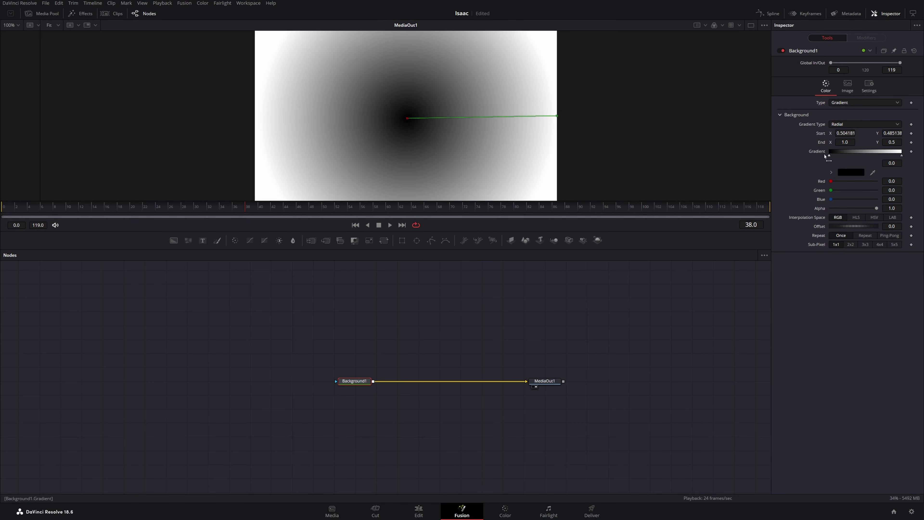
Colour the gradient stops bright yellow #ffcd17 in the centre and red-orange outside.
left_click(849, 173)
left_click_drag(517, 232, 526, 201)
left_click(546, 197)
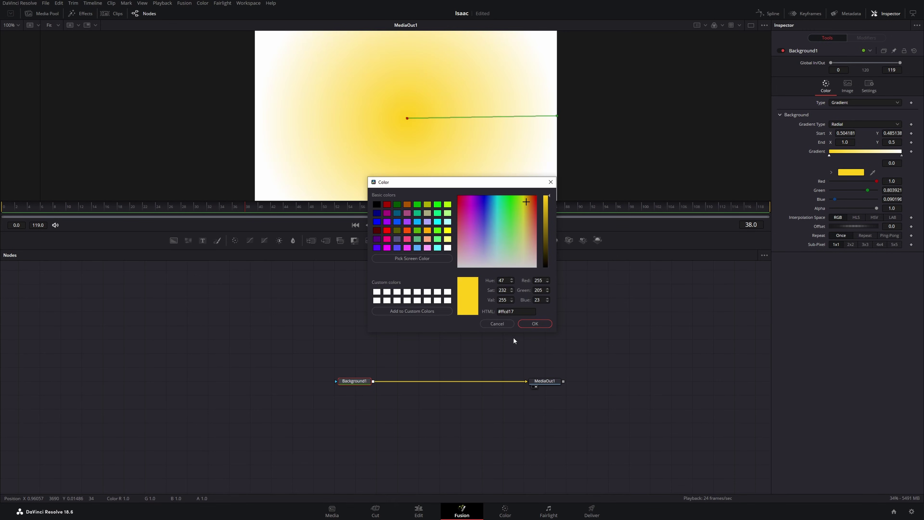
left_click(535, 324)
left_click(901, 155)
left_click(850, 173)
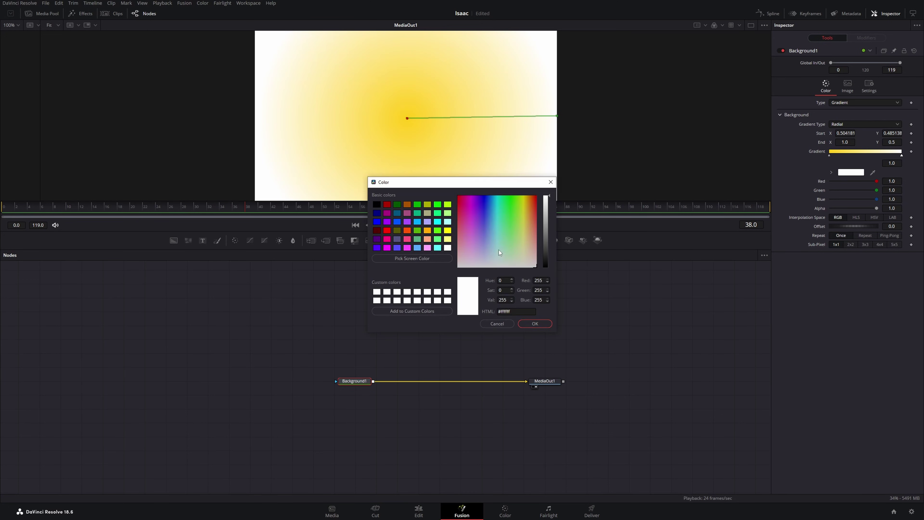
left_click(532, 199)
left_click_drag(532, 199, 530, 200)
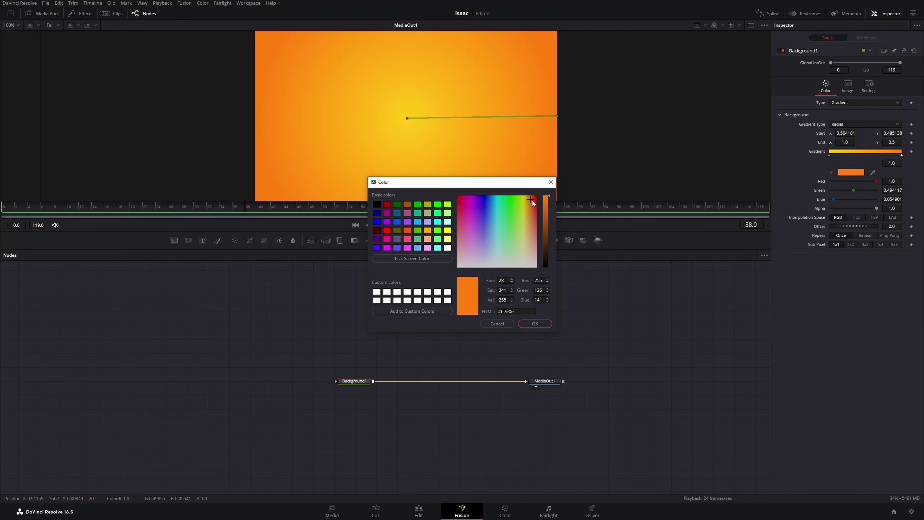
left_click(533, 198)
left_click(535, 324)
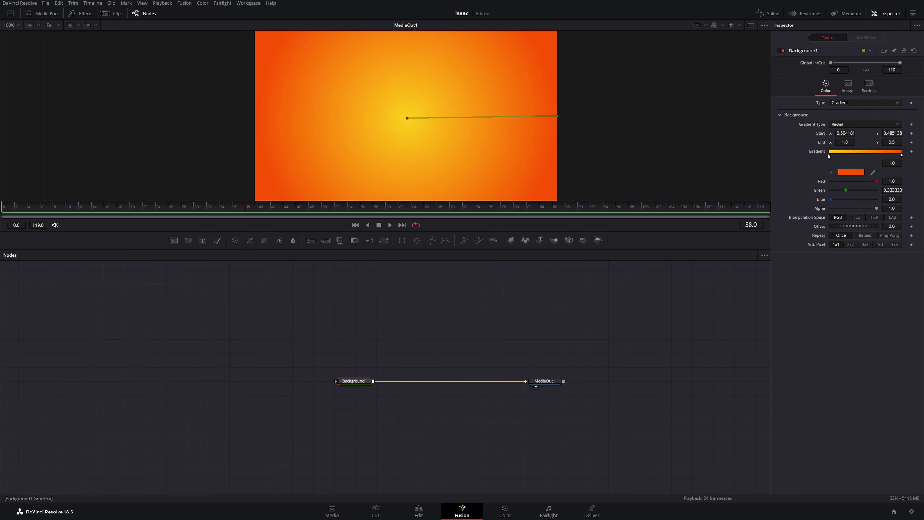
Fully saturate the yellow and add a third stop to widen the yellow centre.
left_click(830, 155)
left_click(850, 174)
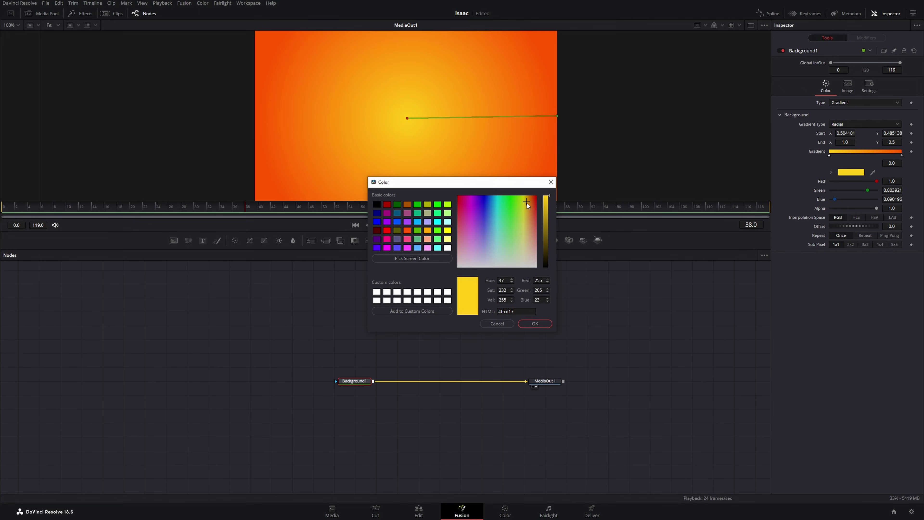
left_click_drag(526, 201, 526, 193)
left_click(535, 323)
left_click(854, 155)
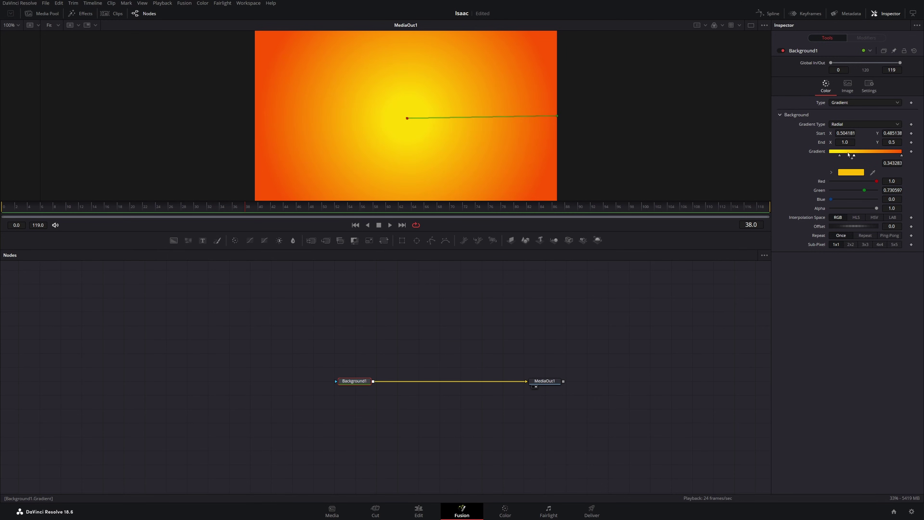
mouse_move(854, 156)
left_mouse_down()
mouse_move(869, 158)
mouse_move(831, 156)
mouse_move(858, 157)
left_mouse_up()
Feed a Text node reading COLORFUL TEXT into the gradient, enlarged and repositioned.
left_click_drag(217, 384, 354, 382)
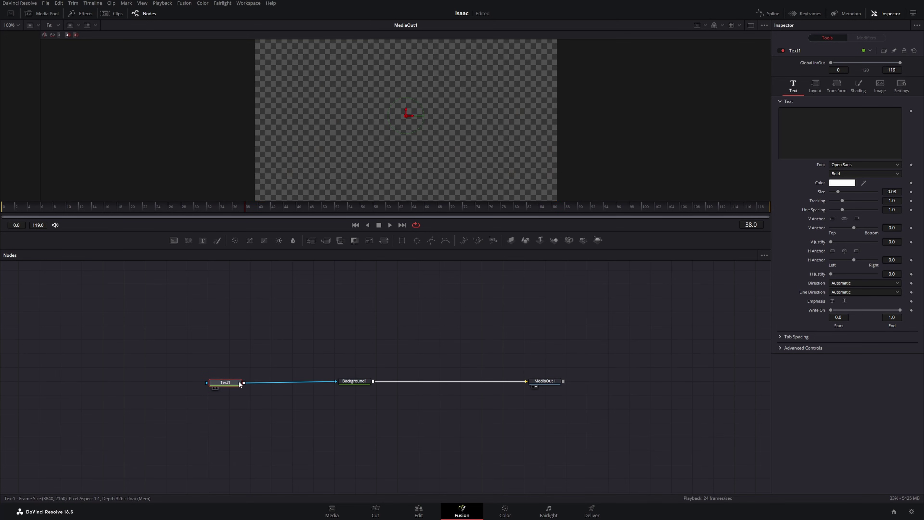
left_click(814, 134)
type("COLORFUK")
key("BackSpace")
type("L ")
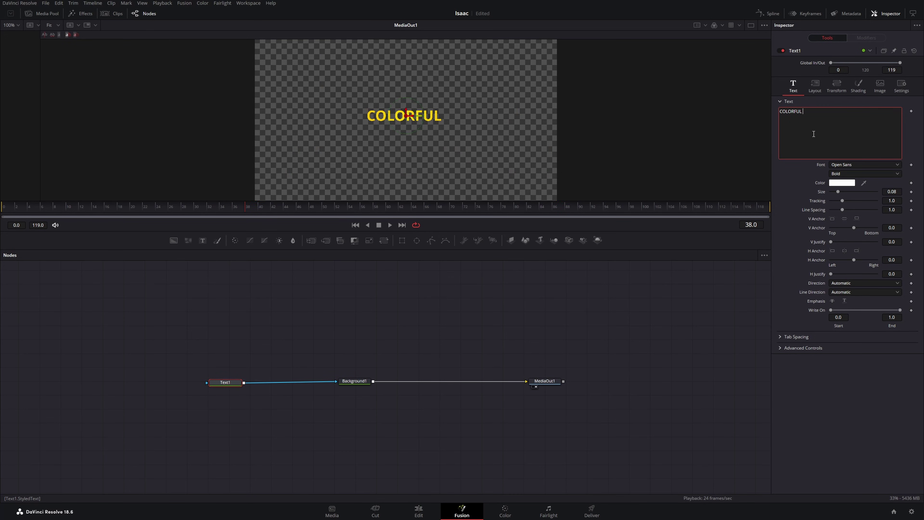
type("TEXT")
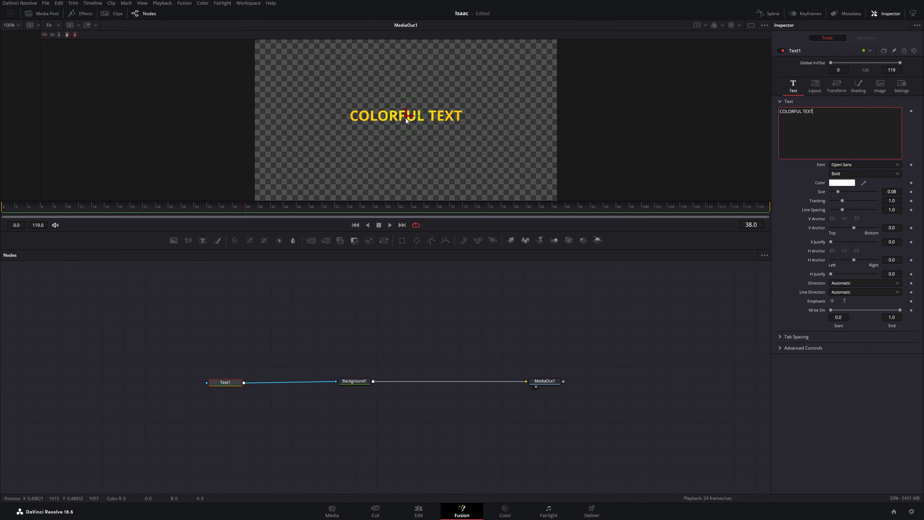
left_click_drag(407, 120, 484, 77)
left_click_drag(840, 192, 848, 192)
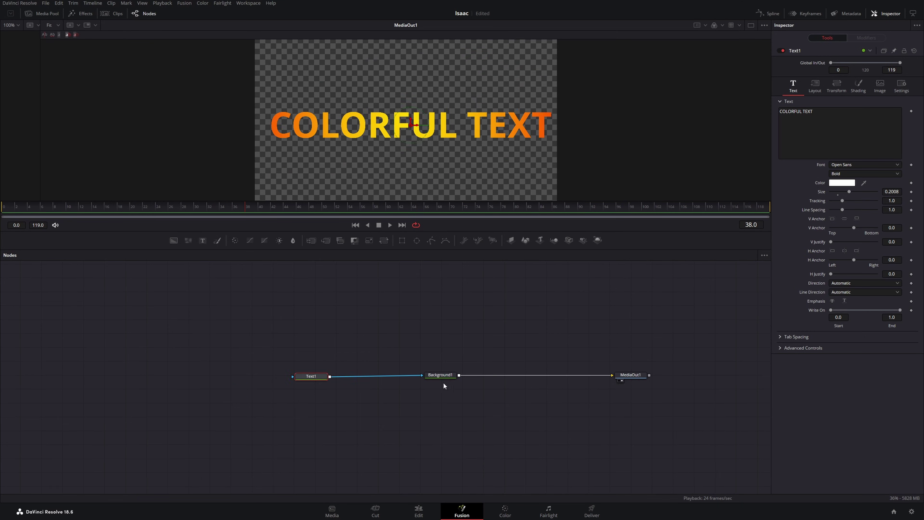
Add a Soft Glow after the gradient with gain reduced to 0.512.
left_click_drag(442, 377, 392, 379)
key("shift+space")
type("glow")
key("BackSpace")
key("BackSpace")
key("BackSpace")
key("BackSpace")
type("soft")
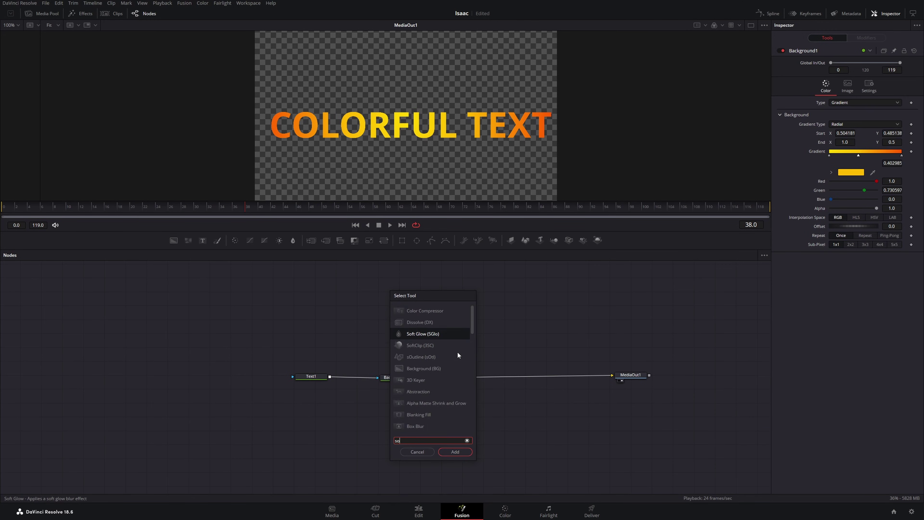
left_click(469, 454)
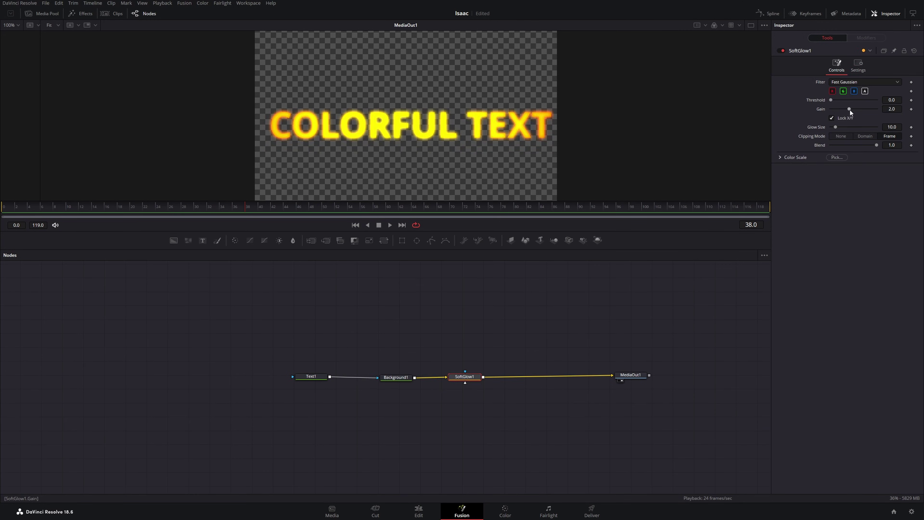
left_click_drag(850, 110, 836, 109)
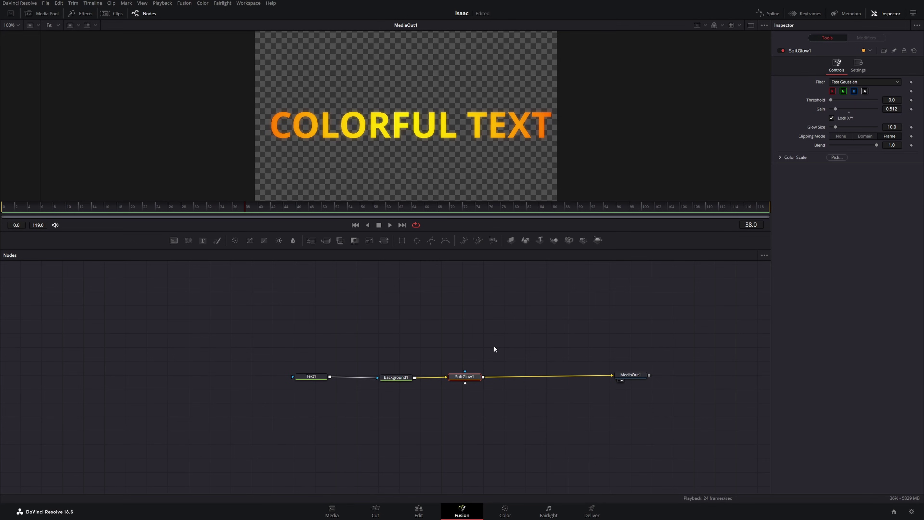
Add a Glow effect after the soft glow with lowered glow strength.
key("shift+space")
type("glow")
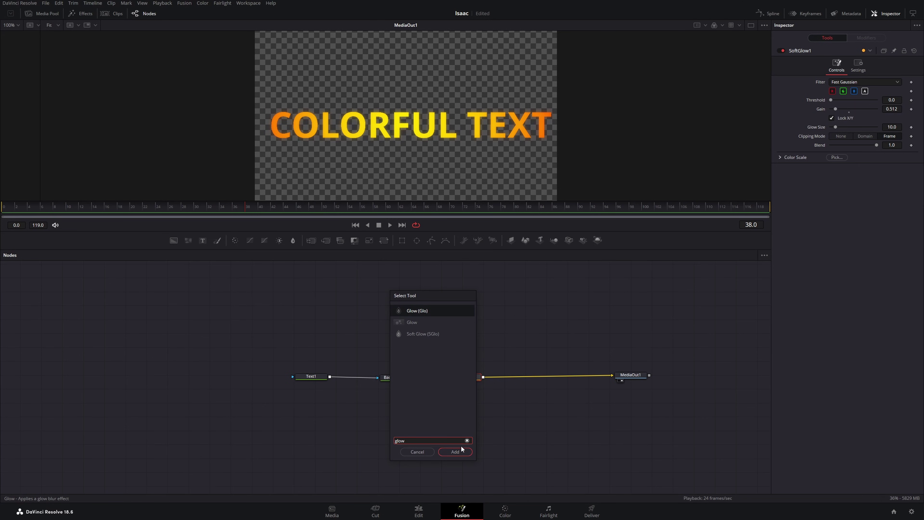
left_click(451, 451)
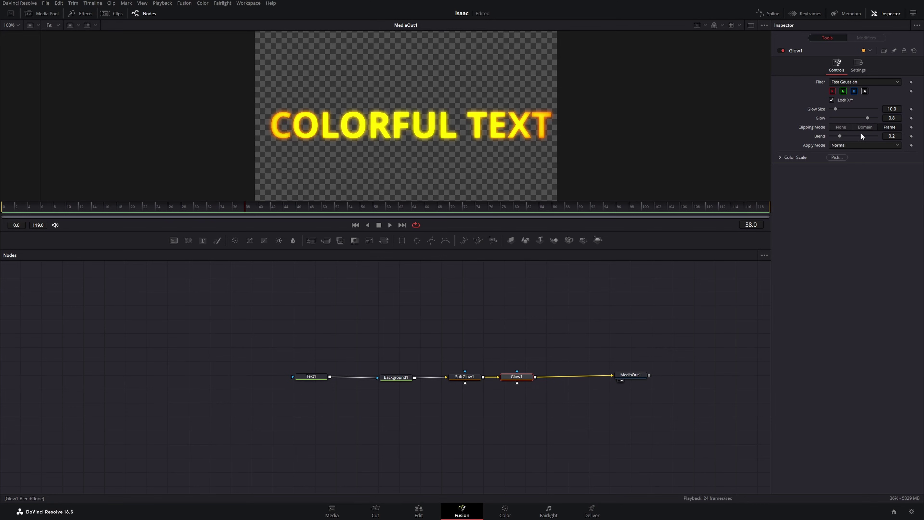
left_click_drag(871, 117, 841, 119)
scroll(481, 306, "down", 2)
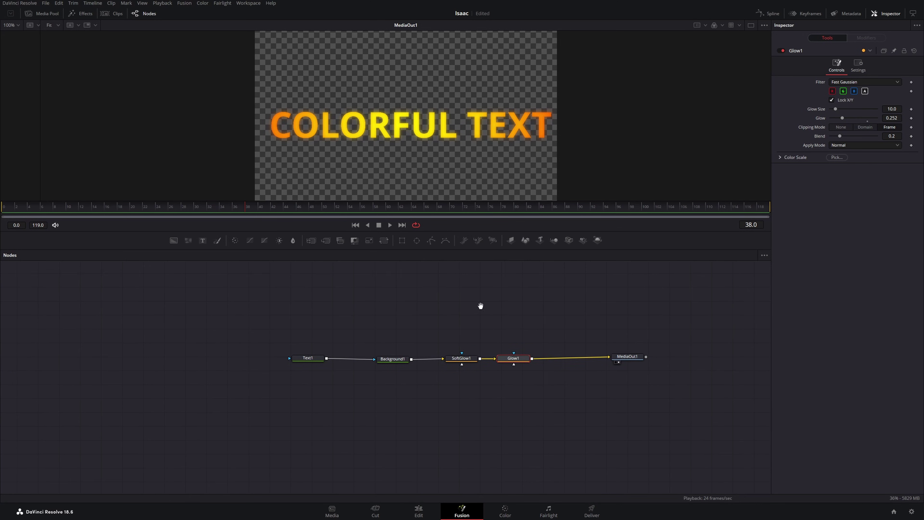
scroll(442, 327, "right", 2)
left_click(443, 331)
Swap Text1 for the fish-hook PNG feeding Background1 and shrink the yellow gradient area.
left_click_drag(280, 356, 242, 317)
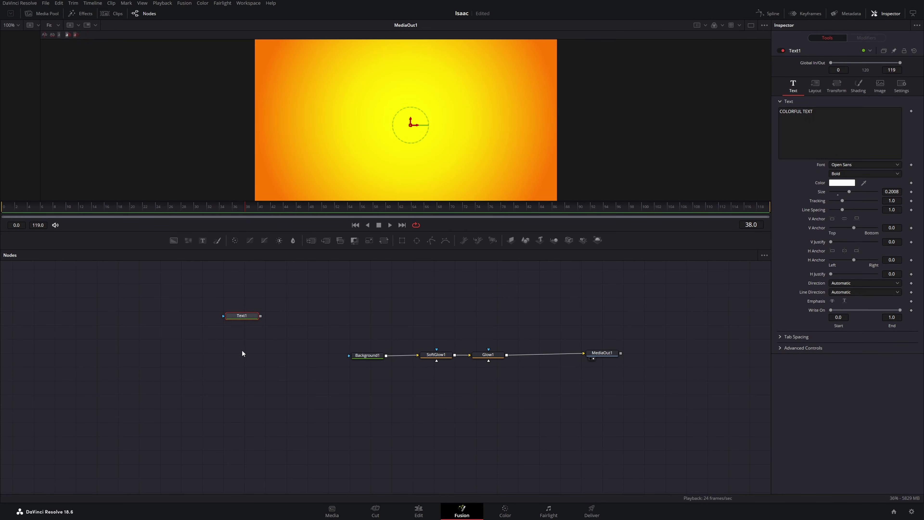
left_click(43, 14)
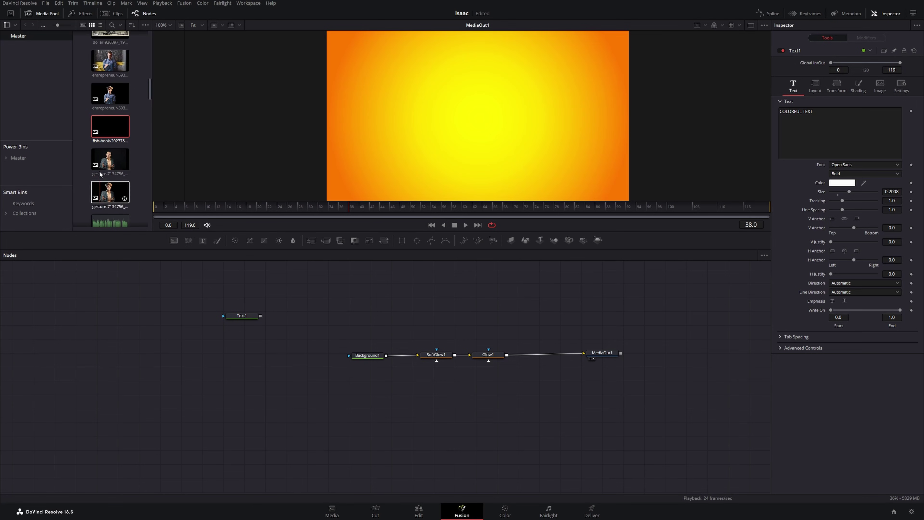
left_click_drag(110, 126, 348, 355)
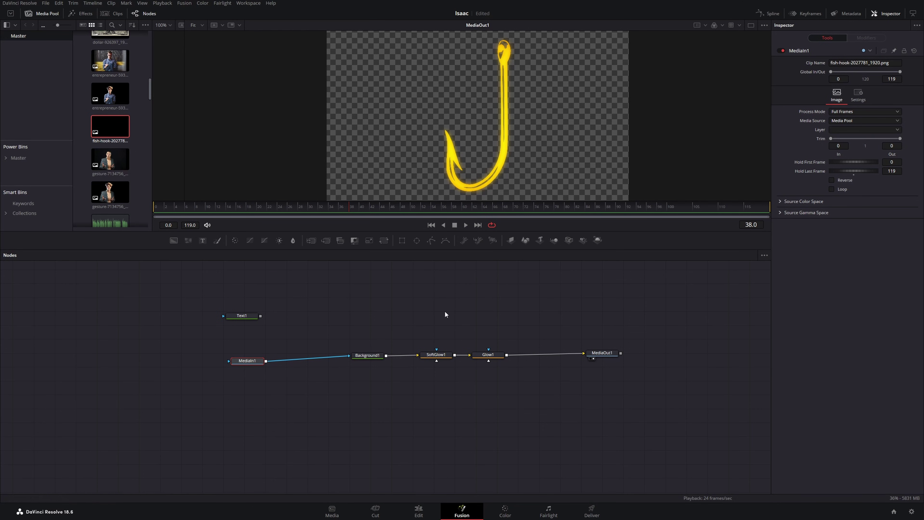
left_click_drag(371, 357, 371, 366)
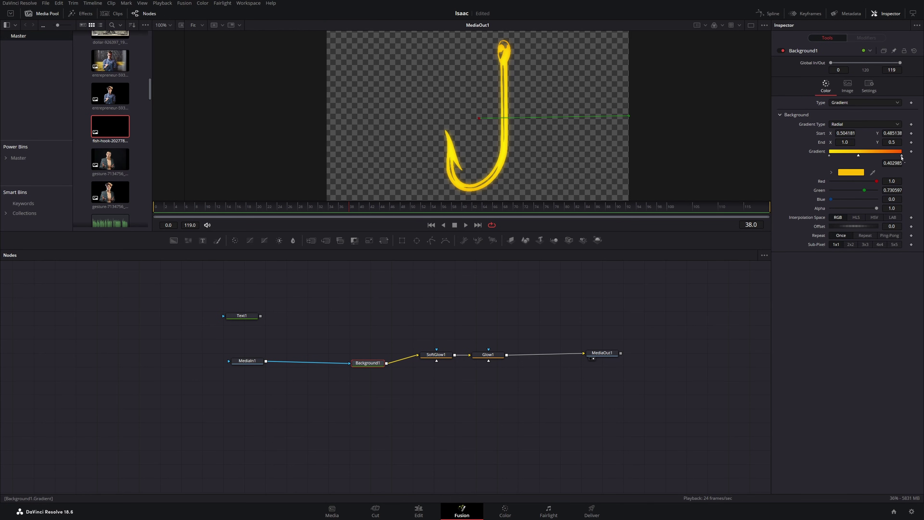
mouse_move(860, 157)
left_mouse_down()
mouse_move(850, 157)
mouse_move(890, 157)
mouse_move(842, 157)
mouse_move(860, 157)
left_mouse_up()
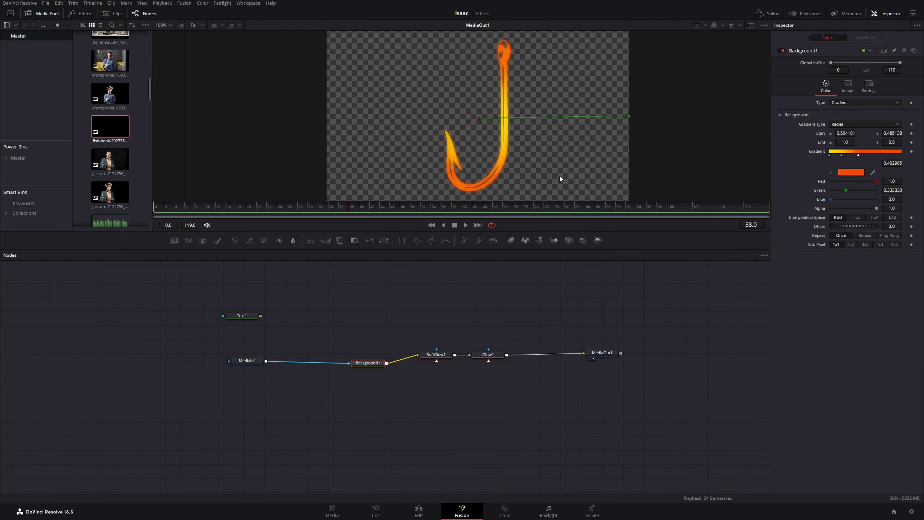